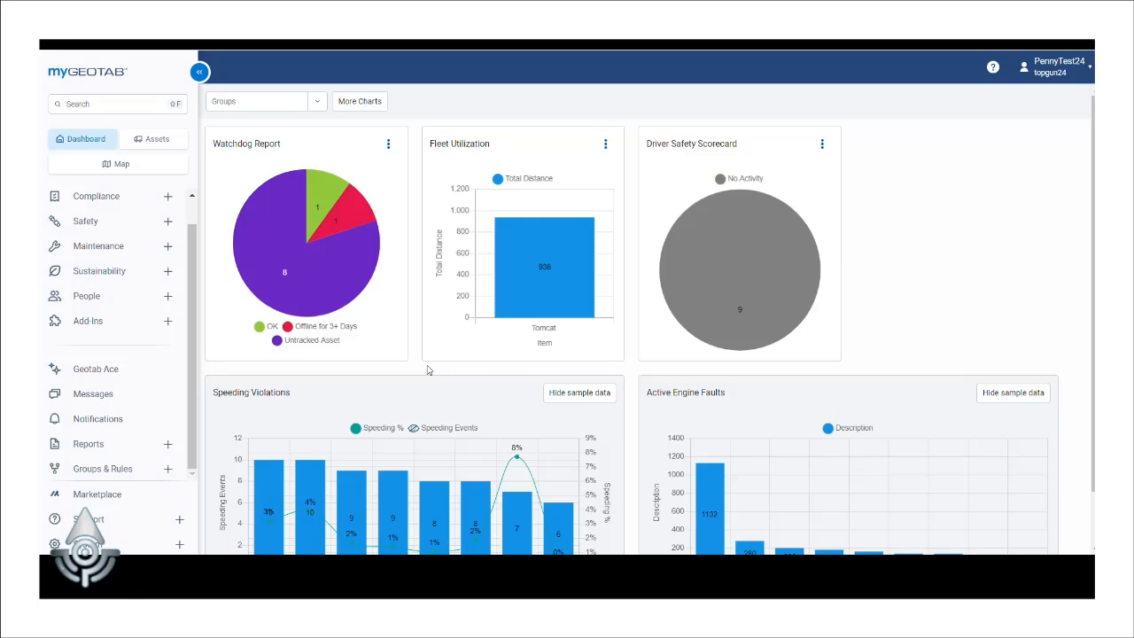
- Open the Groups tree and examine the subgroups under Asset Information and Aviators
{"action": "left_click", "coordinate": [137, 467]}
{"action": "left_click", "coordinate": [109, 428]}
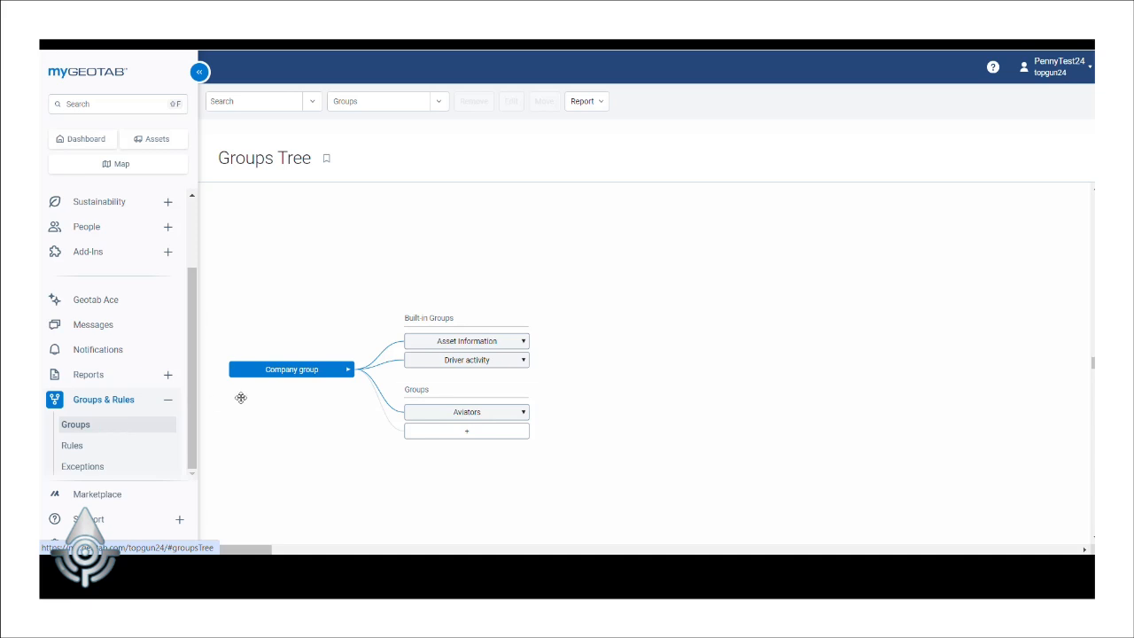
{"action": "left_click", "coordinate": [520, 342]}
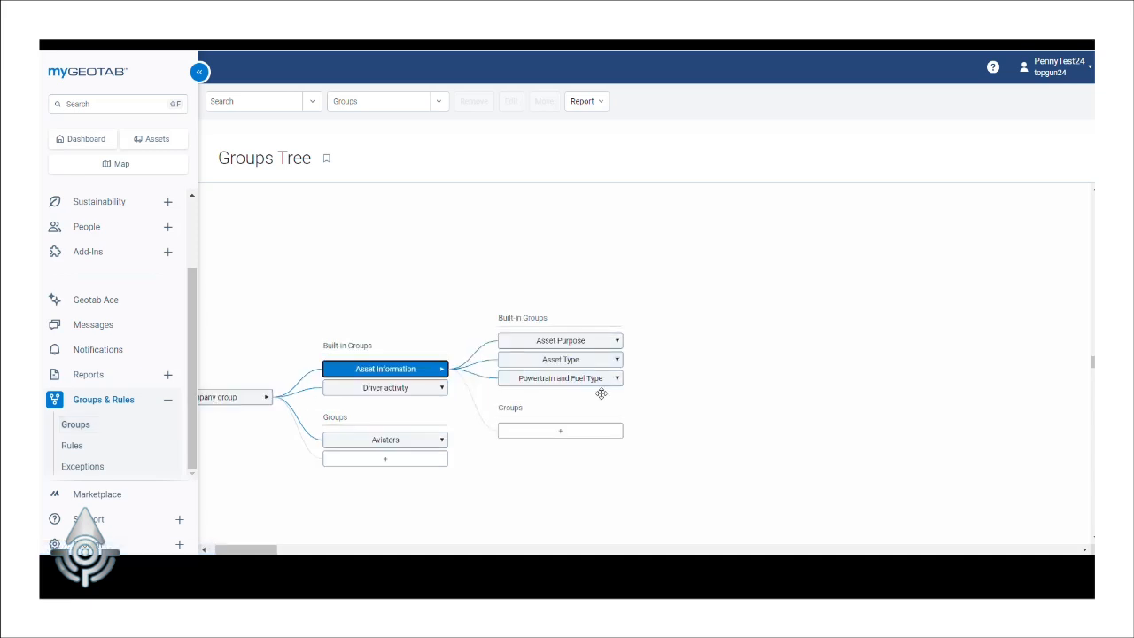
{"action": "left_click", "coordinate": [444, 440]}
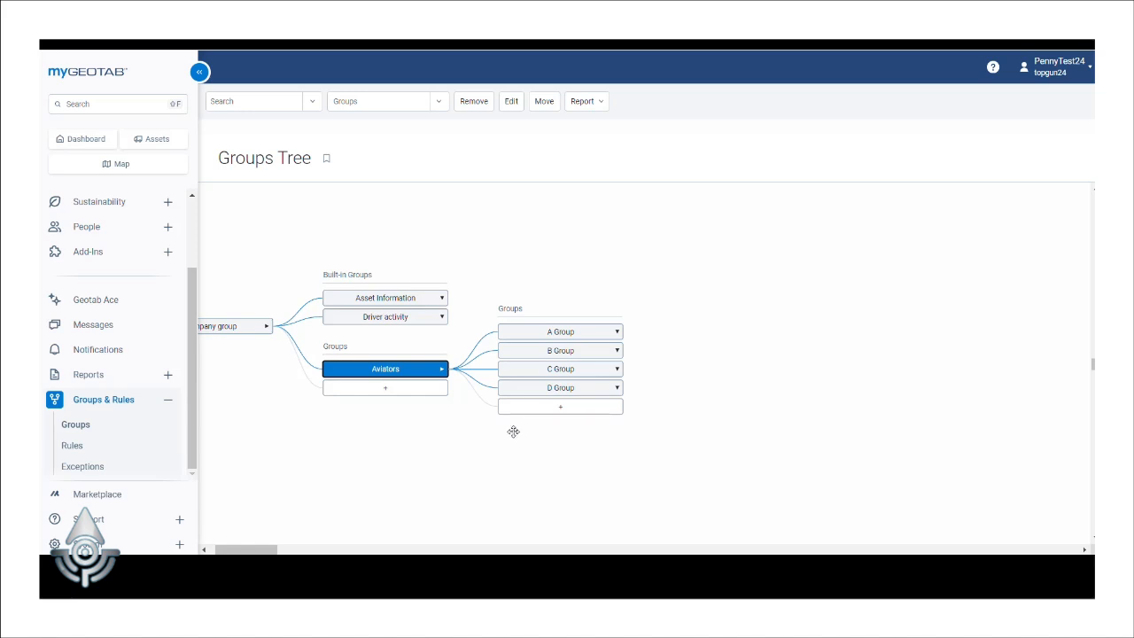
{"action": "left_click", "coordinate": [429, 391]}
{"action": "left_click_drag", "start_coordinate": [263, 550], "coordinate": [257, 551]}
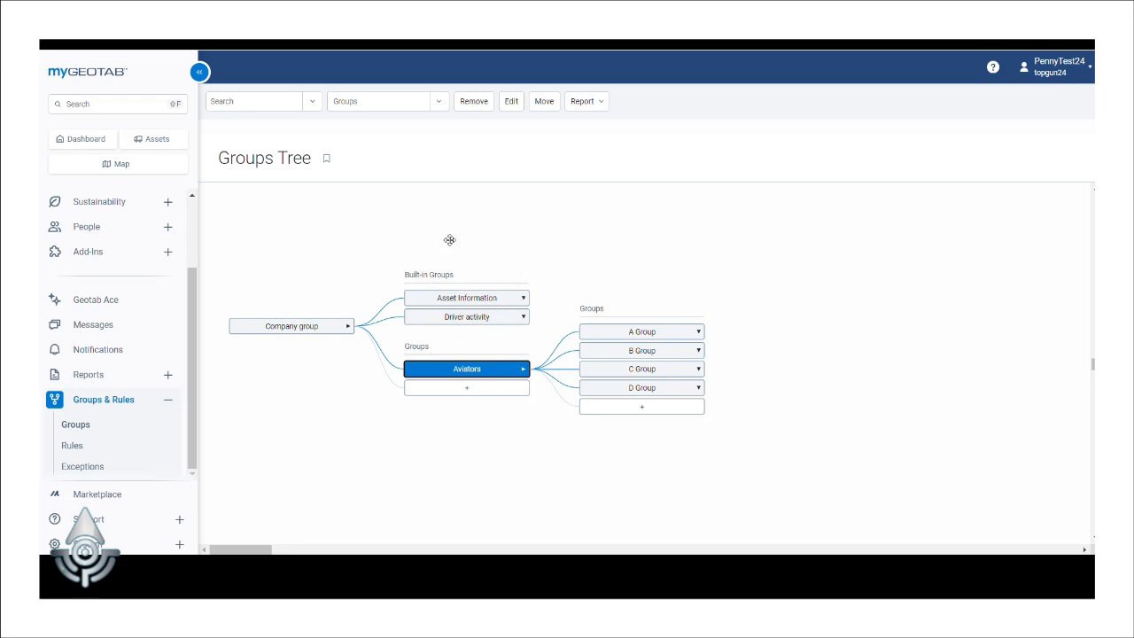
{"action": "key", "text": "ctrl"}
{"action": "left_click", "coordinate": [293, 333]}
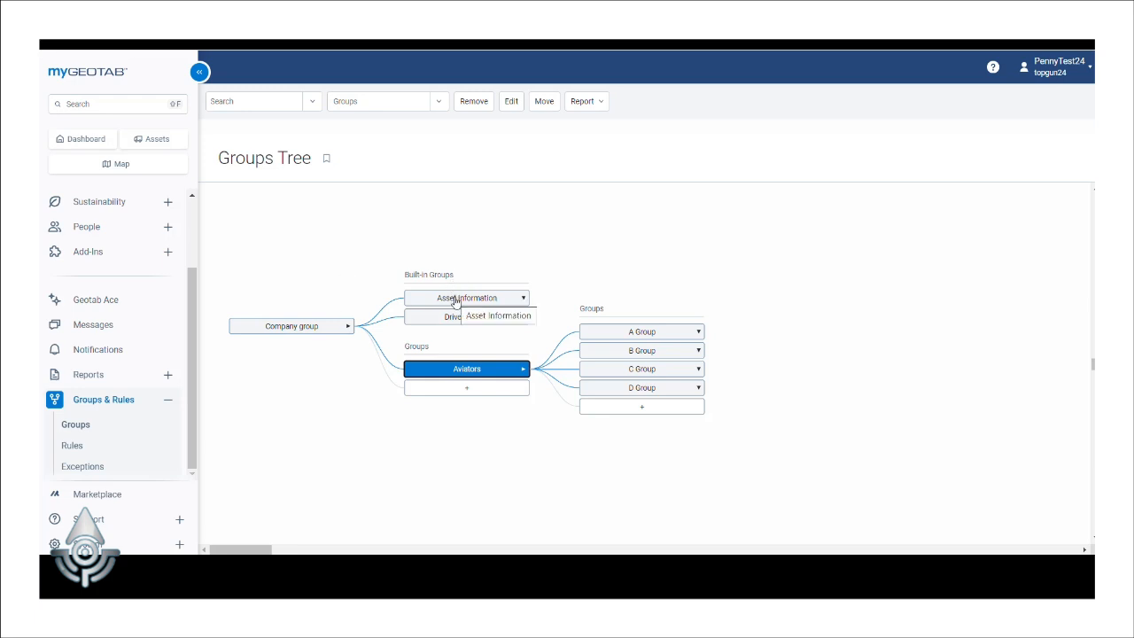
- Expand the built-in Asset Information group again and review its Asset Purpose, Asset Type, and Powertrain and Fuel Type subgroups
{"action": "left_click", "coordinate": [518, 302]}
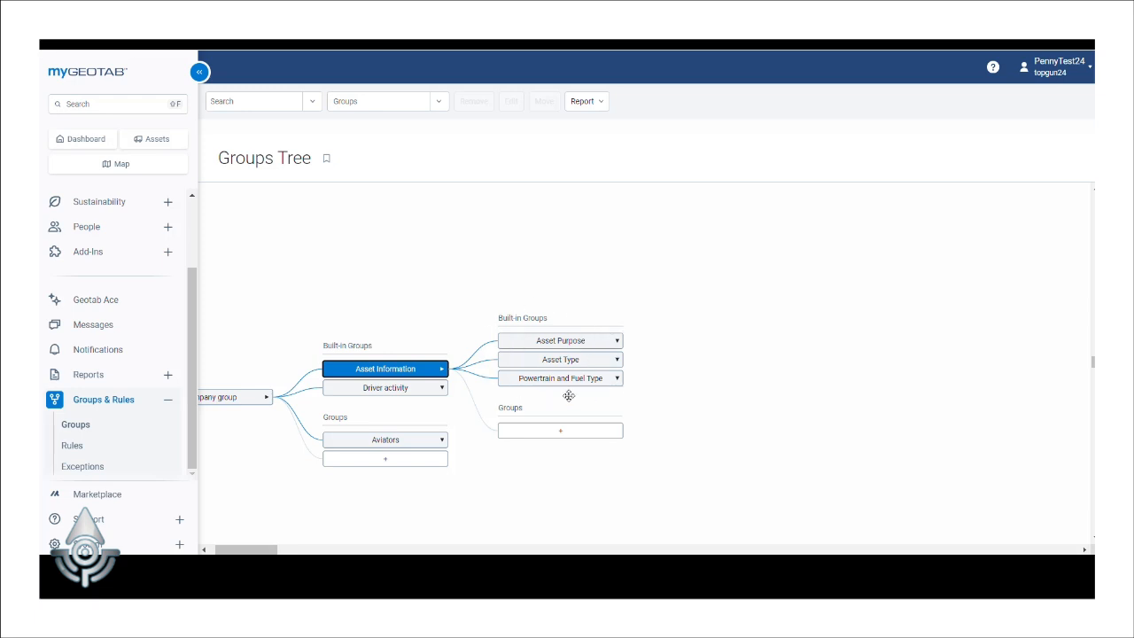
{"action": "left_click", "coordinate": [548, 344]}
{"action": "left_click", "coordinate": [558, 342]}
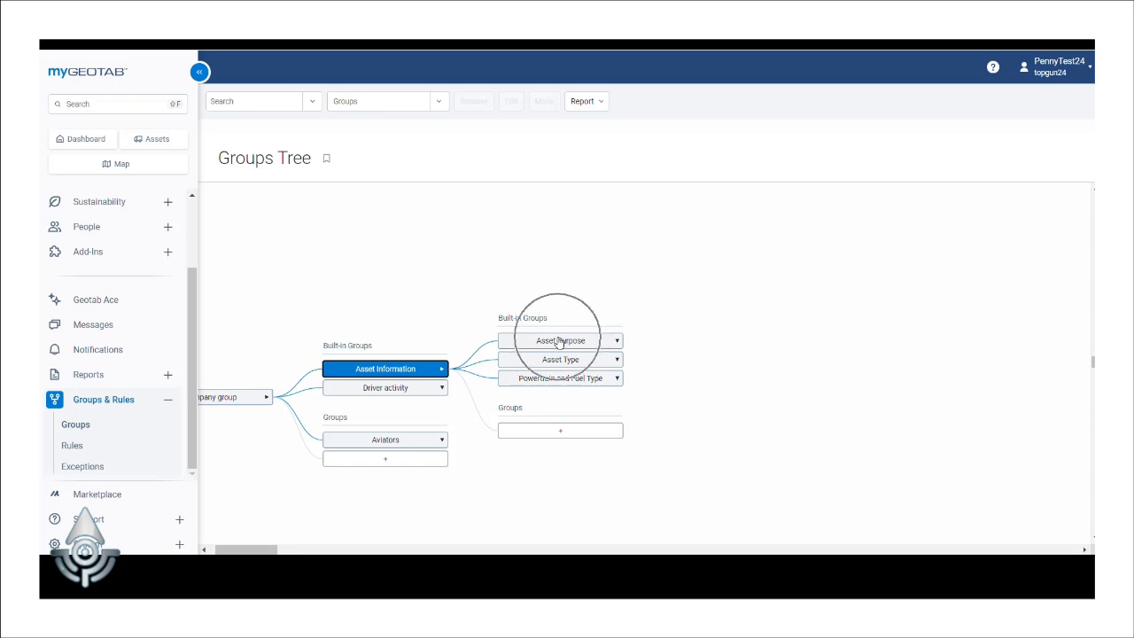
{"action": "key", "text": "ctrl"}
{"action": "key", "text": "ctrl"}
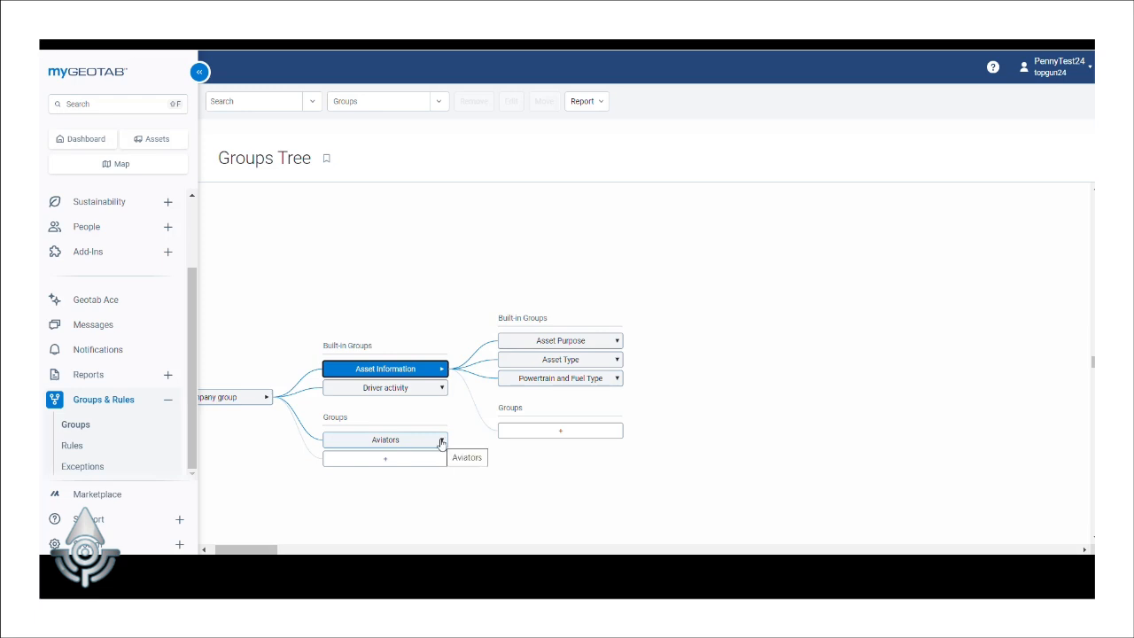
- Add a child group under Aviators named E Group with the description Test and the color yellow, and save it
{"action": "left_click", "coordinate": [441, 443]}
{"action": "left_click", "coordinate": [555, 413]}
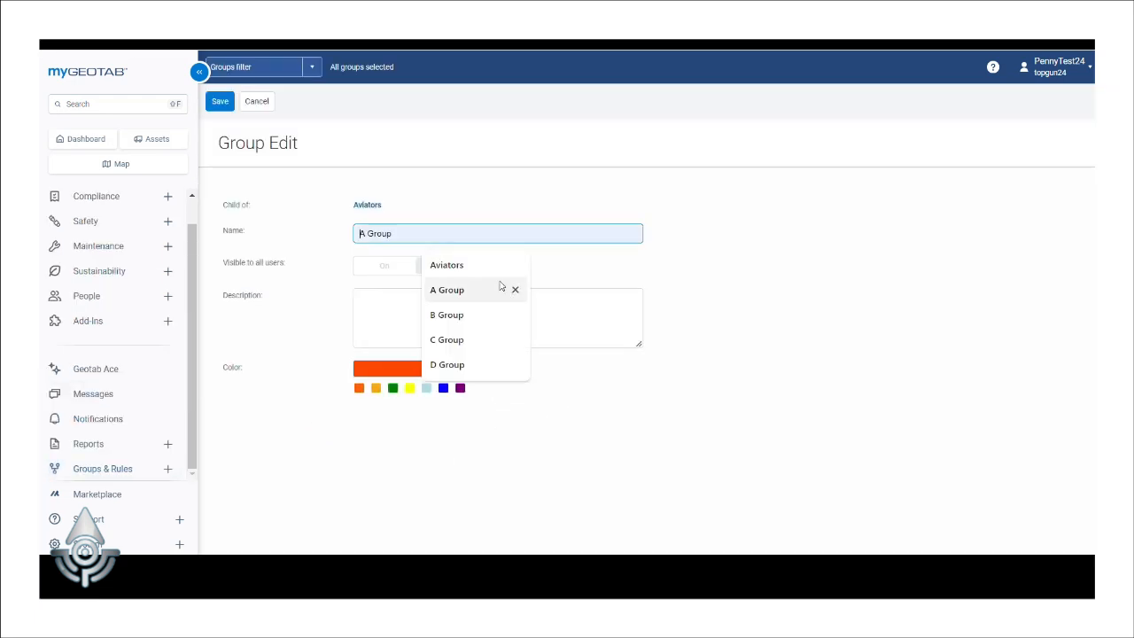
{"action": "type", "text": "E"}
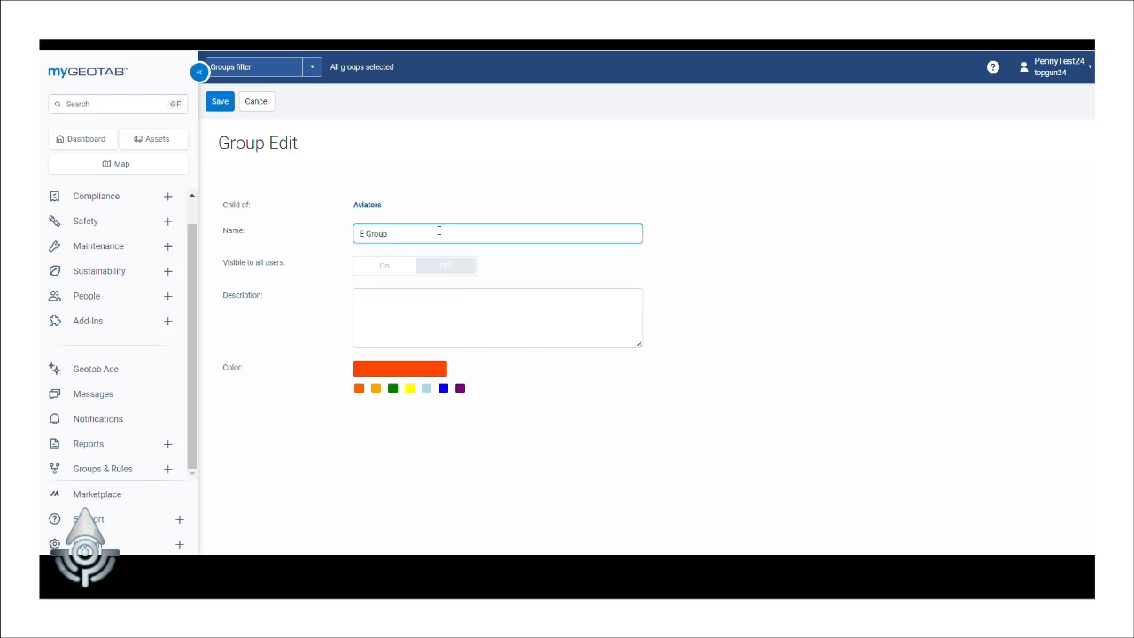
{"action": "left_click", "coordinate": [409, 323]}
{"action": "type", "text": "Test"}
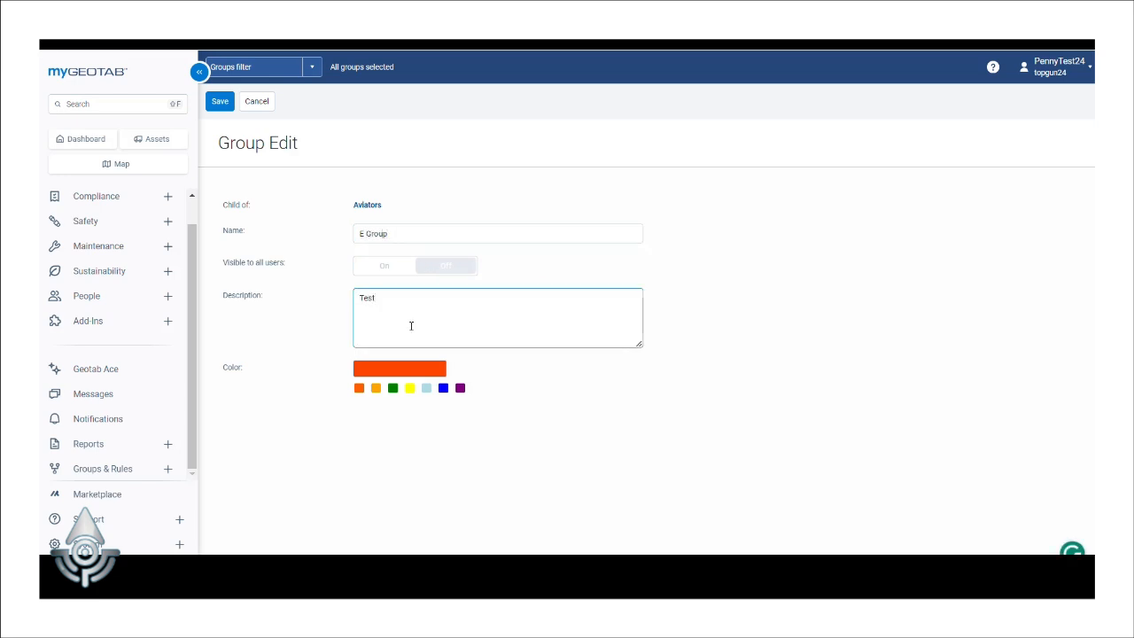
{"action": "left_click", "coordinate": [409, 388]}
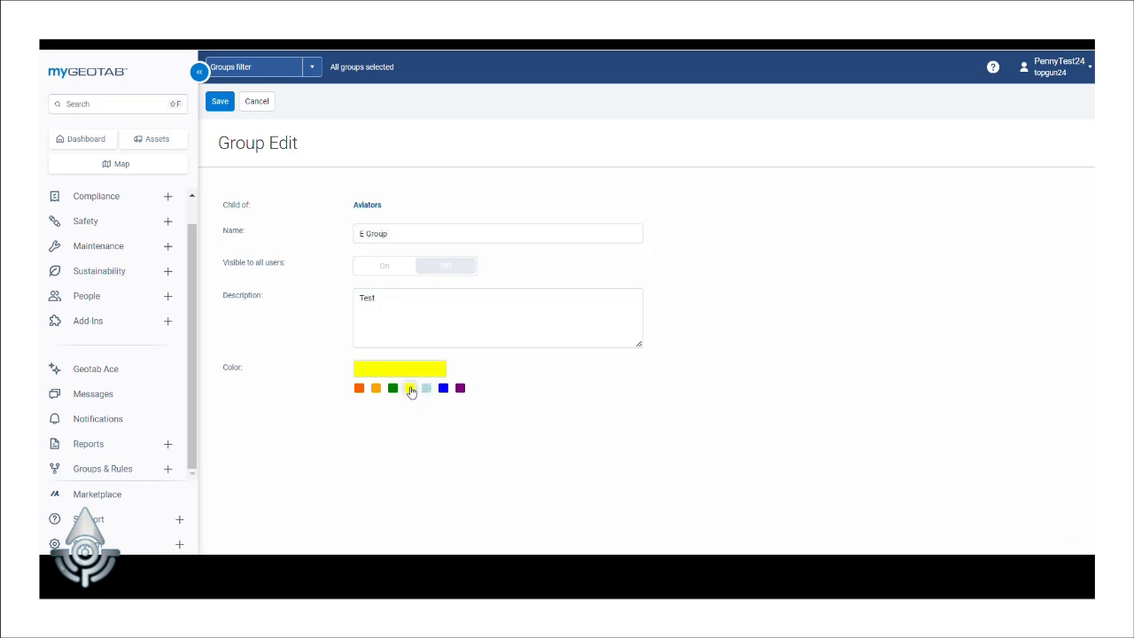
{"action": "left_click", "coordinate": [220, 102]}
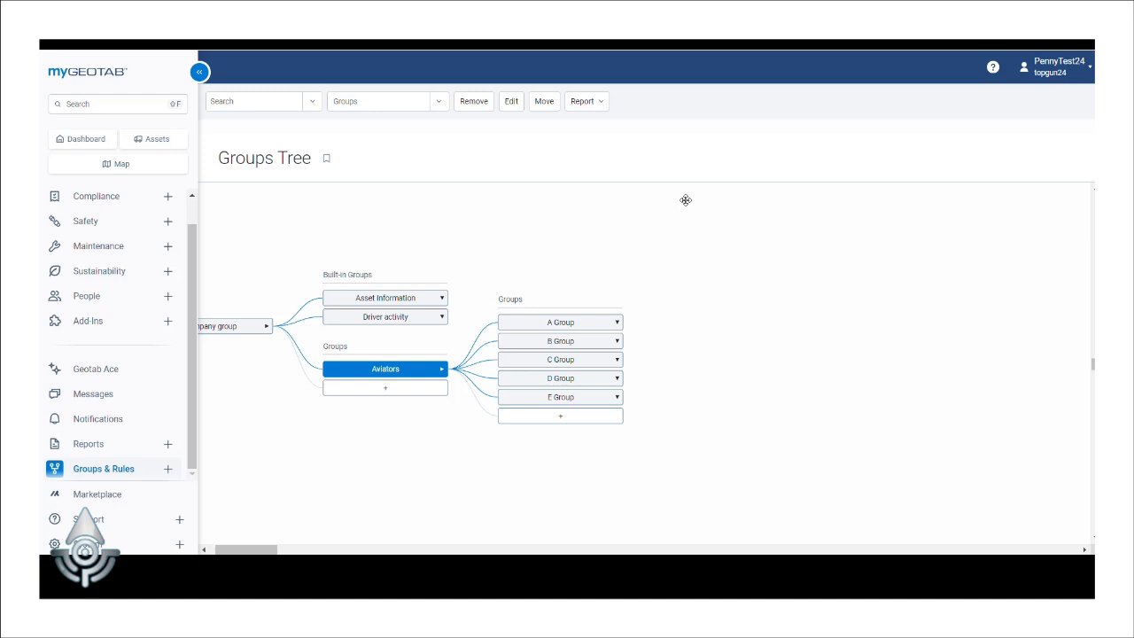
- Add the Tomcat asset to E Group under Aviators, in addition to its existing groups, and save the asset
{"action": "left_click", "coordinate": [149, 142]}
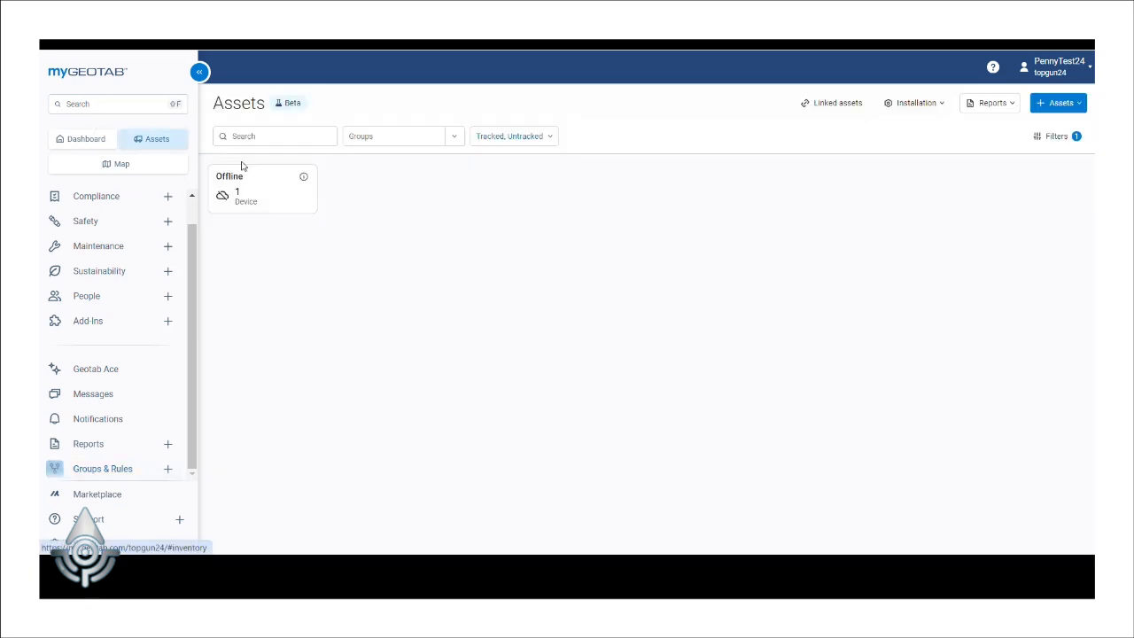
{"action": "scroll", "coordinate": [293, 461], "scroll_direction": "down", "scroll_amount": 2}
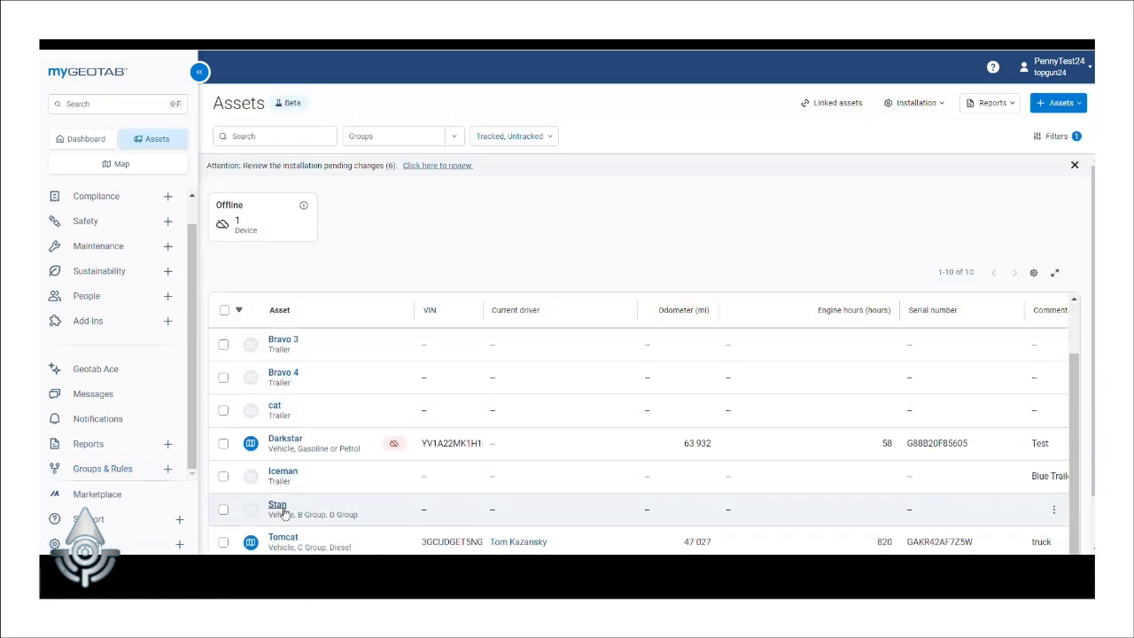
{"action": "left_click", "coordinate": [284, 537]}
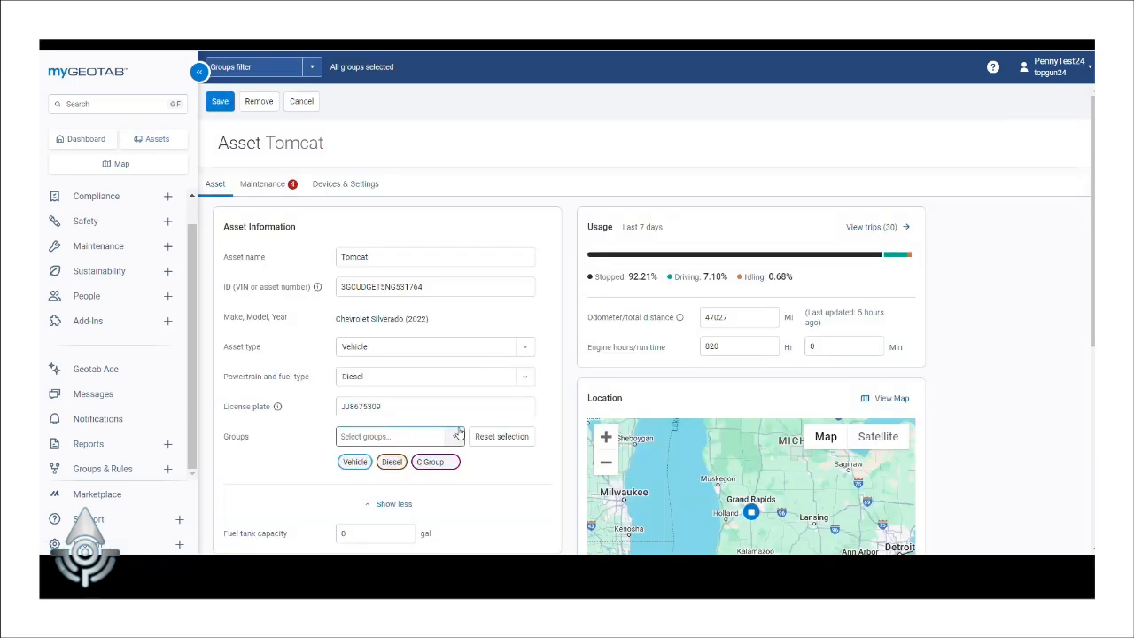
{"action": "left_click", "coordinate": [457, 436]}
{"action": "left_click", "coordinate": [390, 483]}
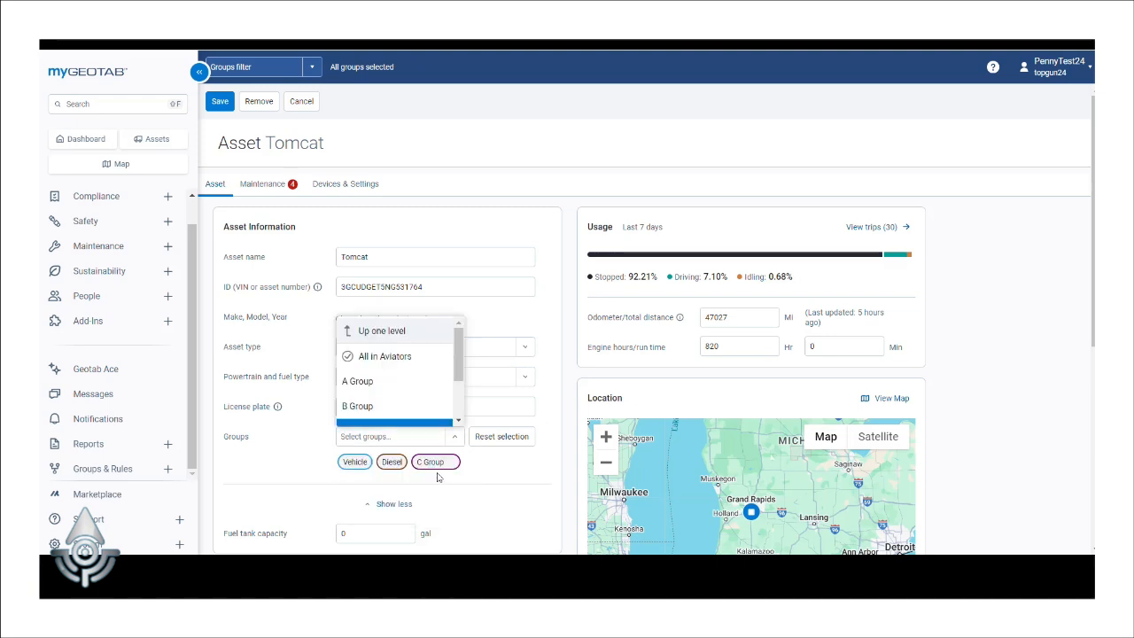
{"action": "scroll", "coordinate": [417, 404], "scroll_direction": "down", "scroll_amount": 2}
{"action": "left_click", "coordinate": [398, 409]}
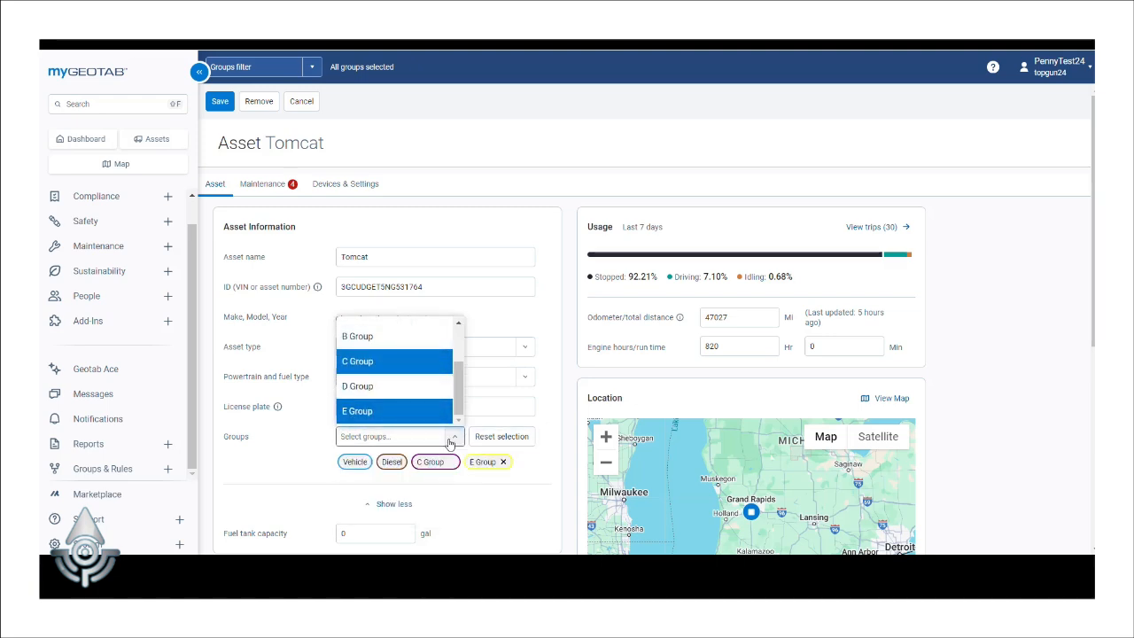
{"action": "left_click", "coordinate": [220, 101]}
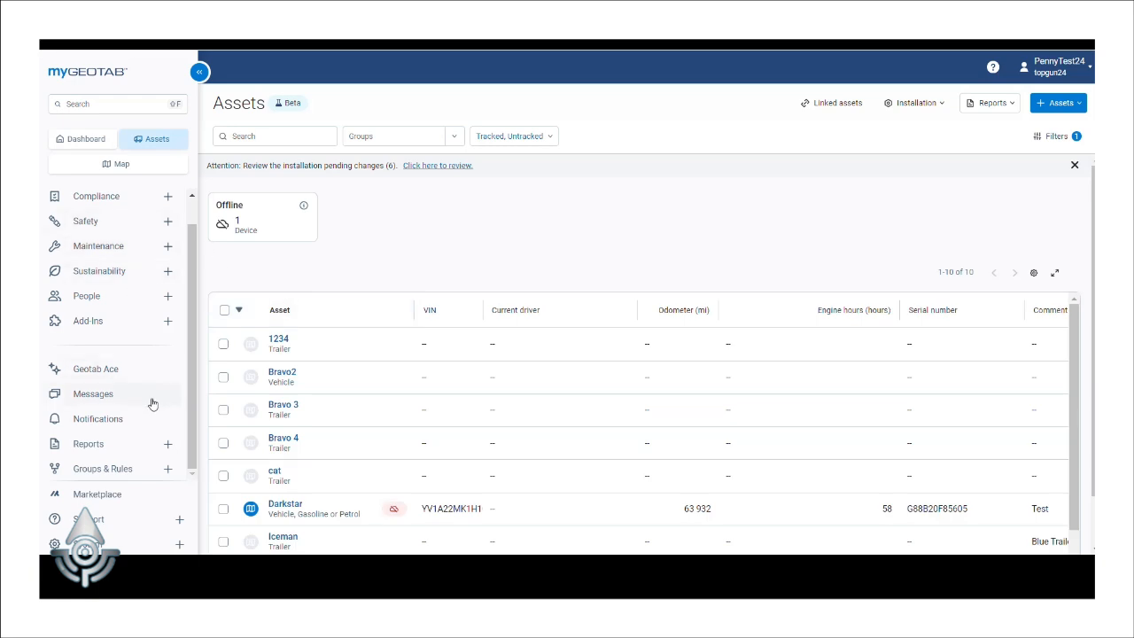
- Assign the driver with the username Goose to E Group under Aviators and save the user
{"action": "left_click", "coordinate": [165, 298]}
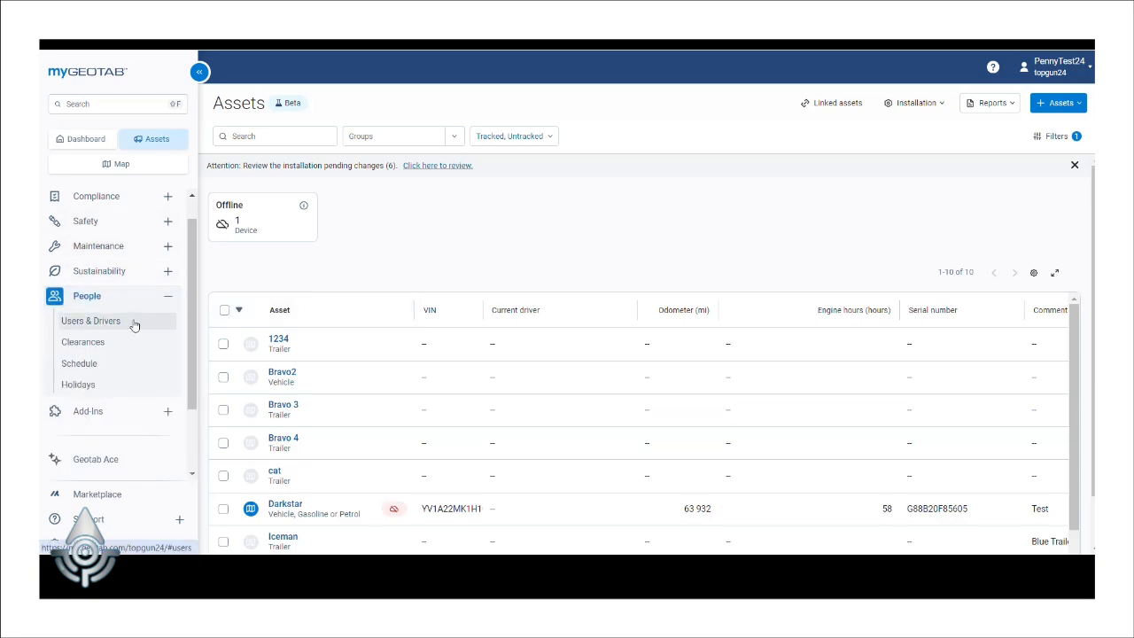
{"action": "left_click", "coordinate": [133, 324]}
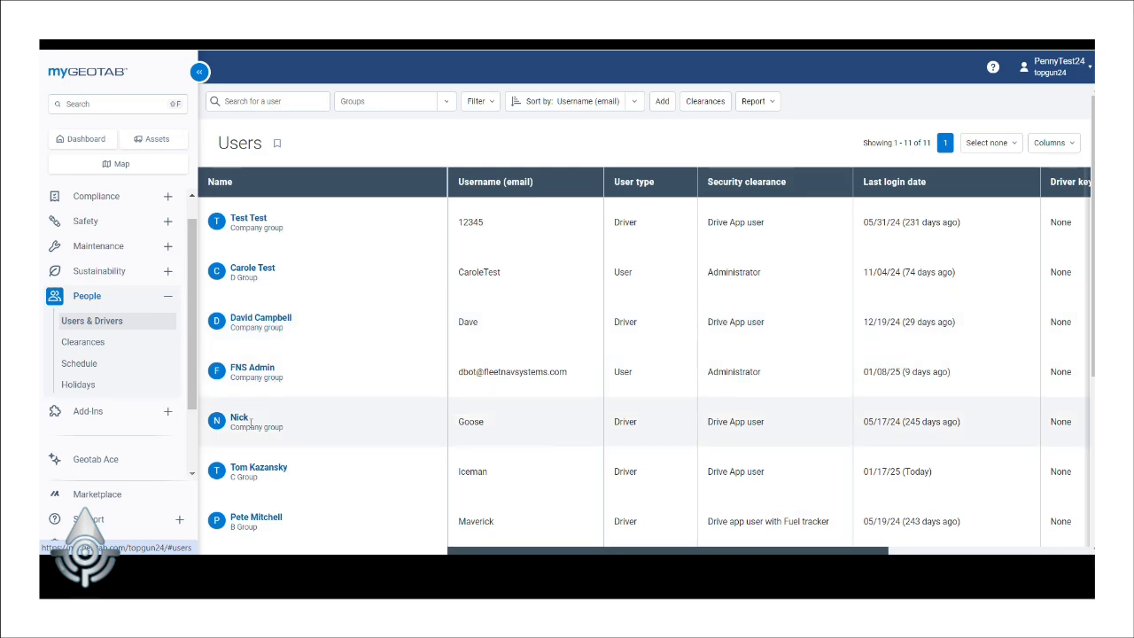
{"action": "left_click", "coordinate": [247, 423]}
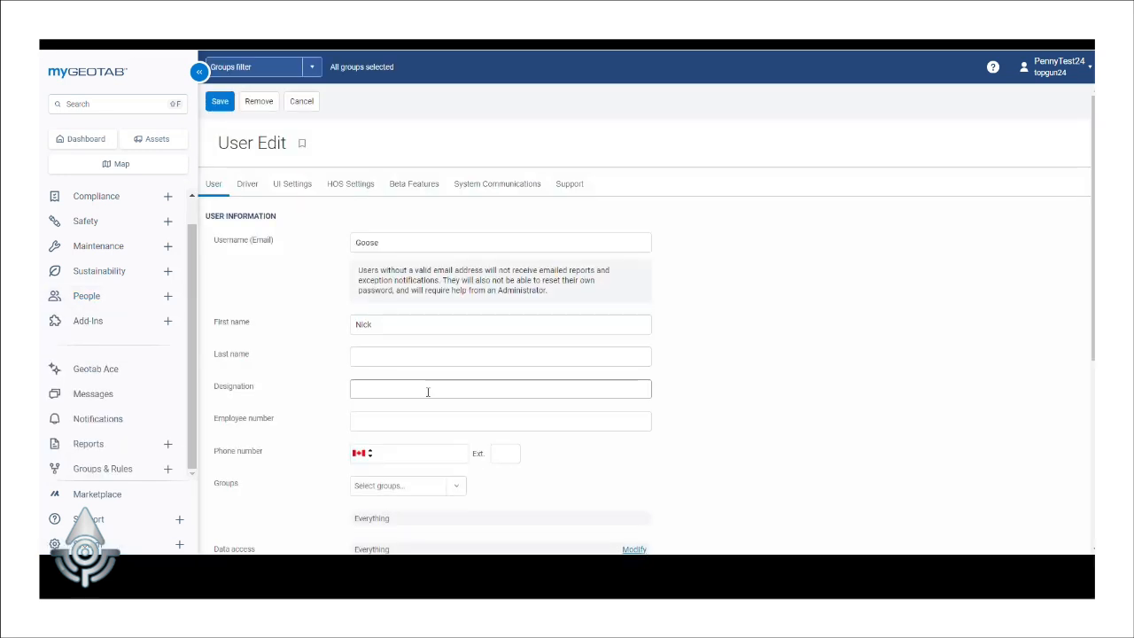
{"action": "left_click", "coordinate": [450, 483]}
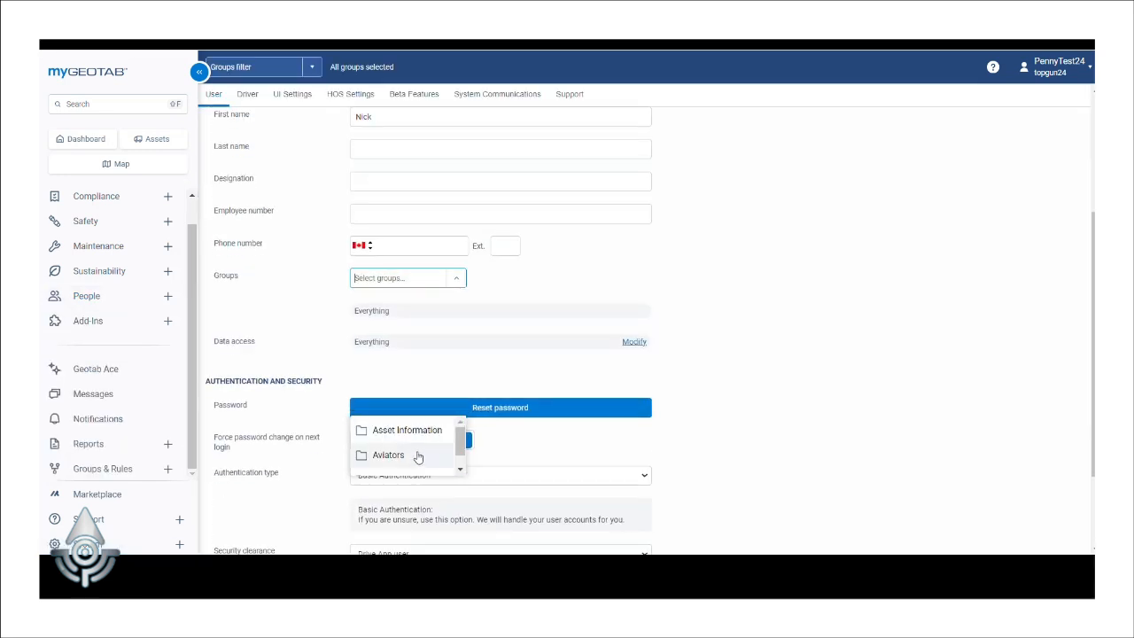
{"action": "left_click", "coordinate": [418, 454]}
{"action": "scroll", "coordinate": [400, 405], "scroll_direction": "down", "scroll_amount": 1}
{"action": "left_click", "coordinate": [397, 413]}
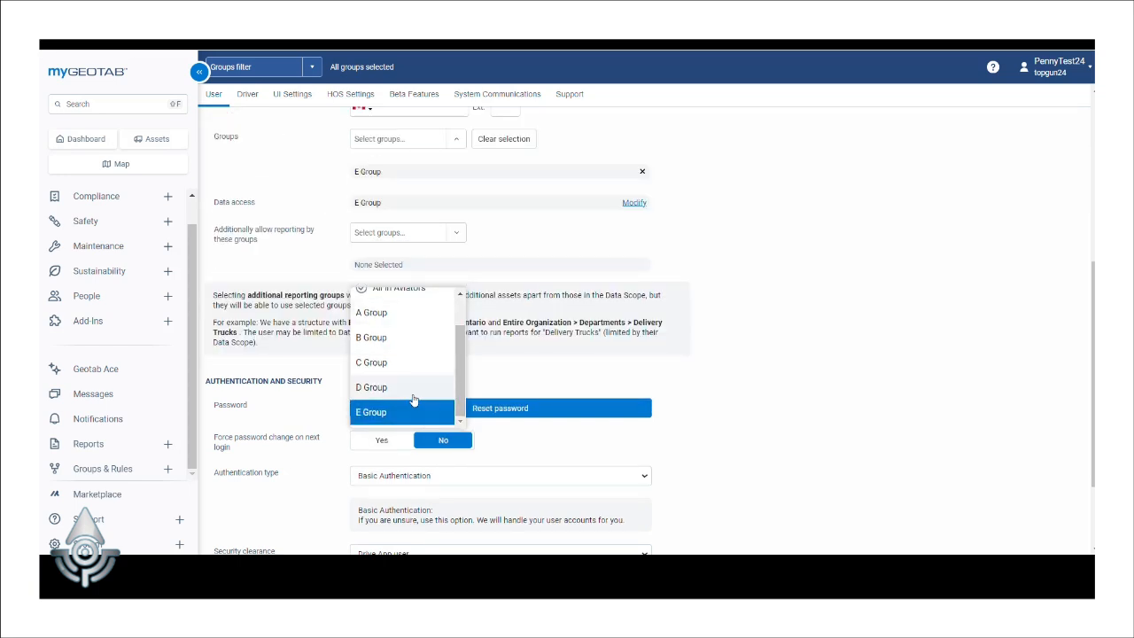
{"action": "scroll", "coordinate": [413, 401], "scroll_direction": "up", "scroll_amount": 5}
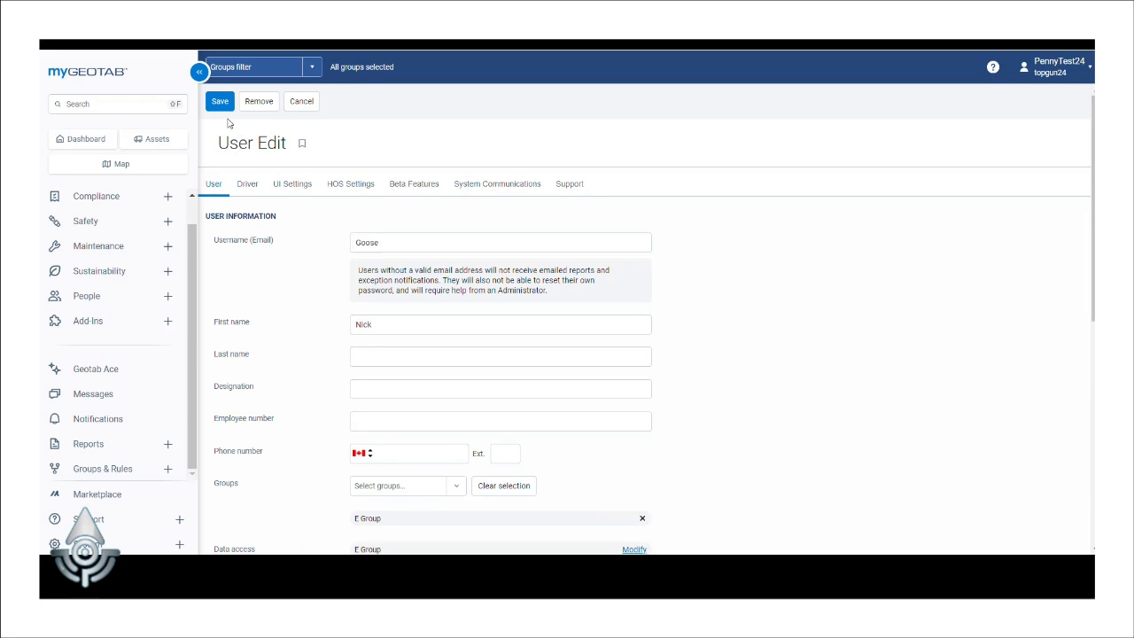
{"action": "left_click", "coordinate": [220, 101]}
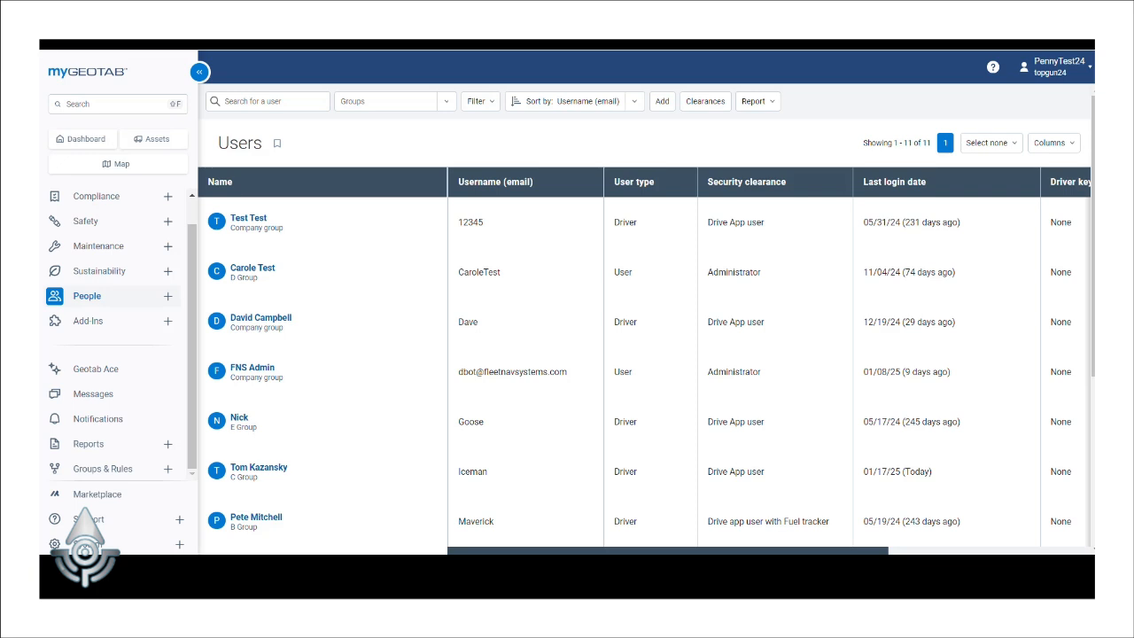
- Filter the assets list to show only E Group from the Aviators groups
{"action": "left_click", "coordinate": [156, 140]}
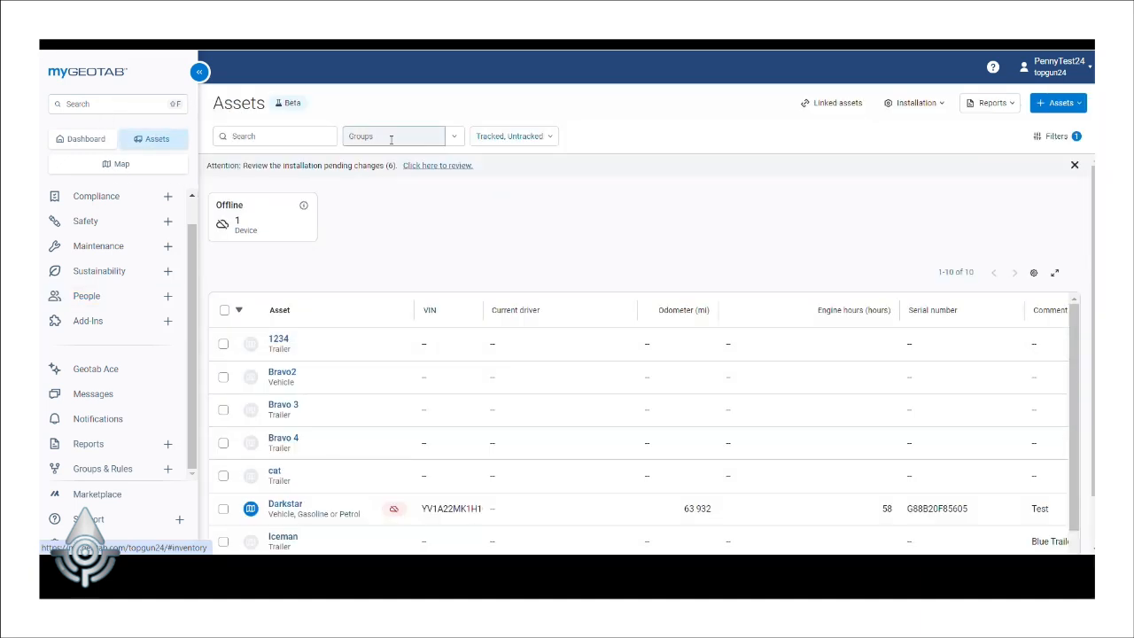
{"action": "left_click", "coordinate": [454, 139]}
{"action": "left_click", "coordinate": [372, 158]}
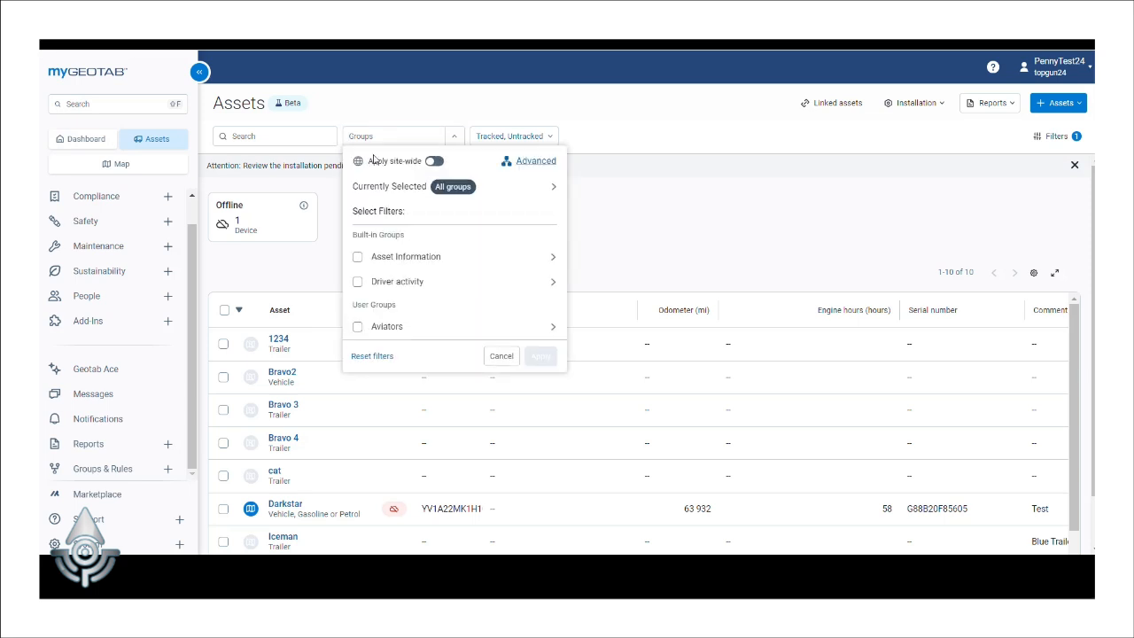
{"action": "left_click", "coordinate": [388, 329]}
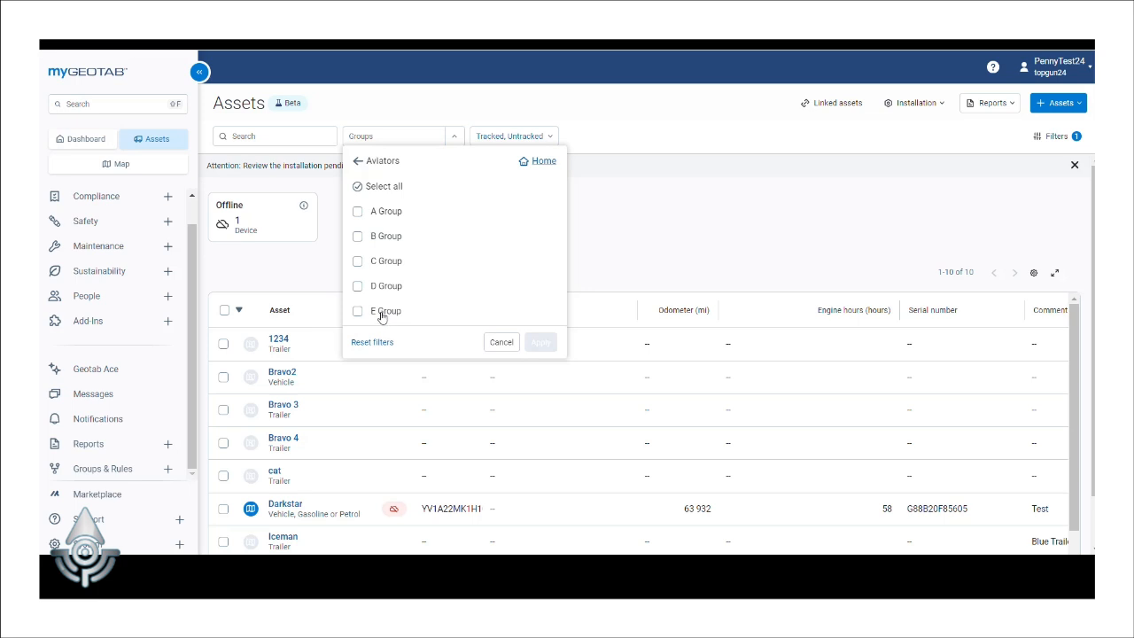
{"action": "left_click", "coordinate": [381, 313]}
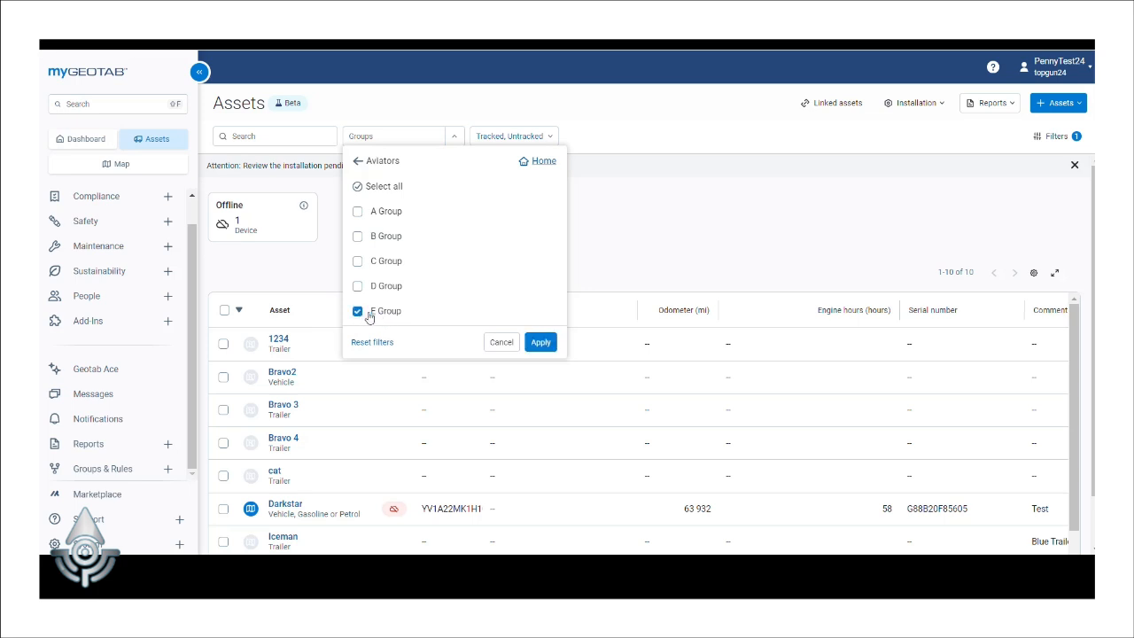
{"action": "left_click", "coordinate": [541, 345]}
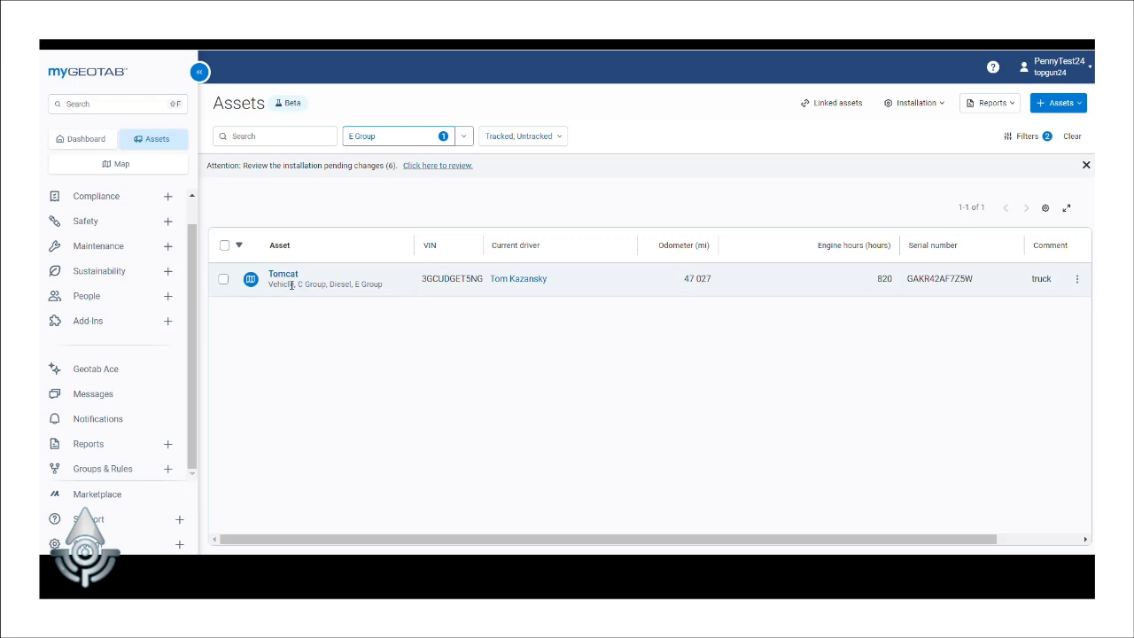
{"action": "key", "text": "ctrl"}
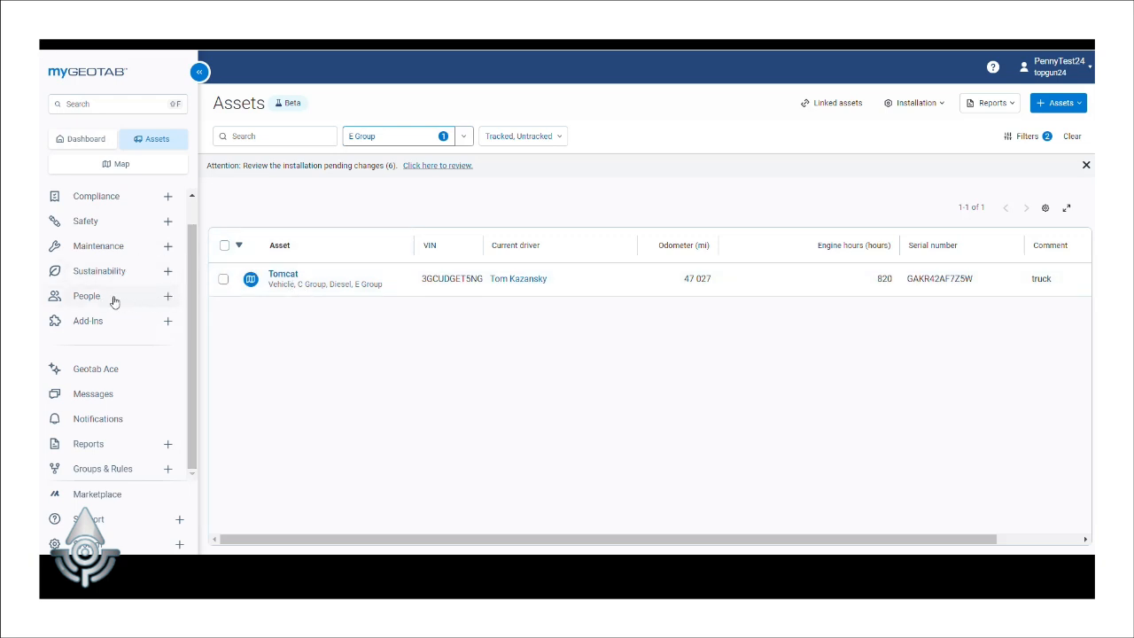
- Open the list of users and drivers and filter it to show only E Group from the Aviators groups
{"action": "left_click", "coordinate": [164, 302]}
{"action": "key", "text": "ctrl"}
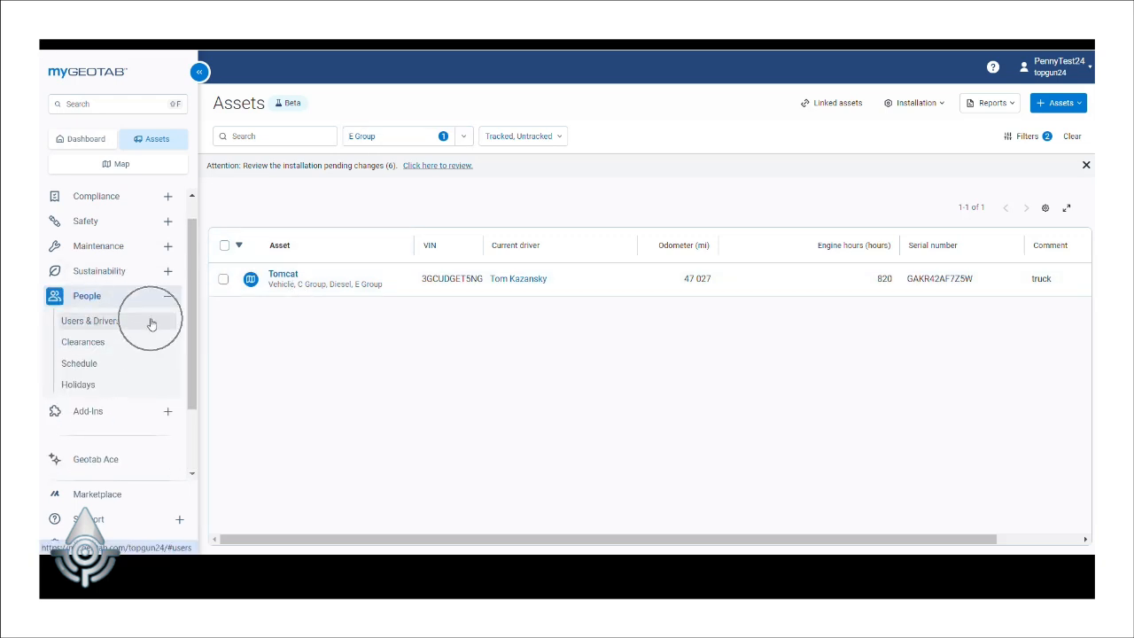
{"action": "key", "text": "ctrl"}
{"action": "left_click", "coordinate": [150, 323]}
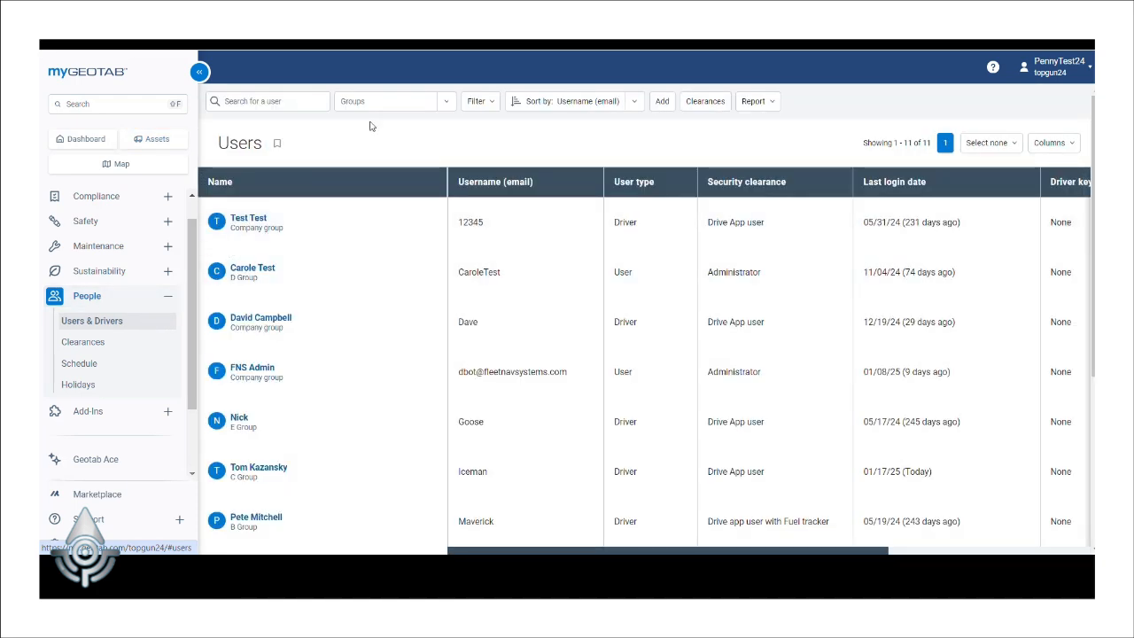
{"action": "left_click", "coordinate": [446, 105]}
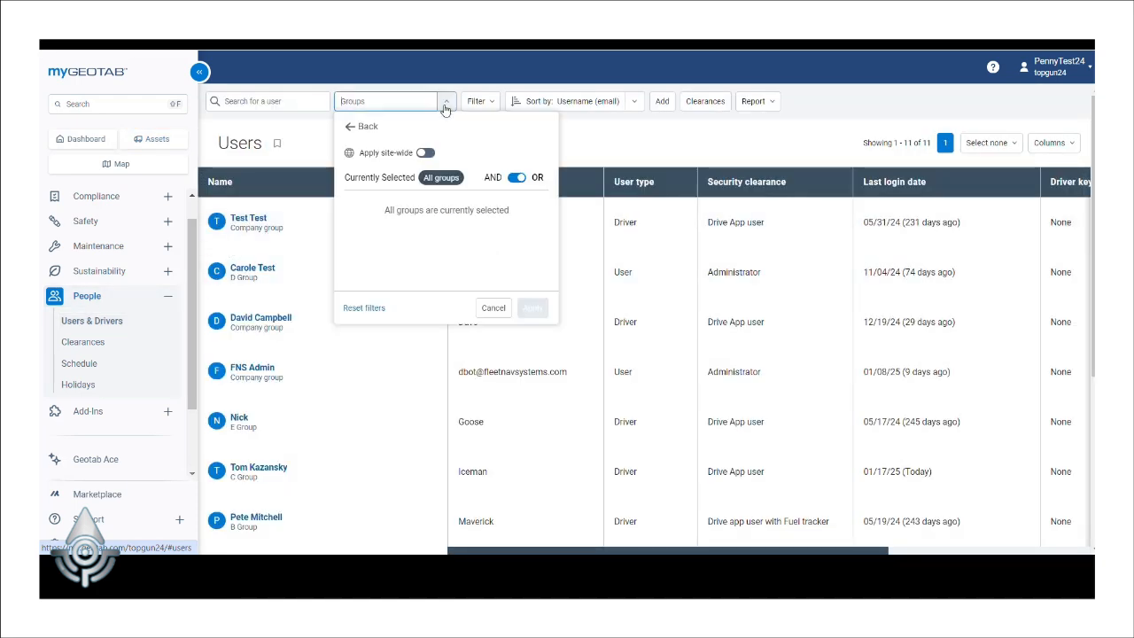
{"action": "left_click", "coordinate": [368, 126]}
{"action": "left_click", "coordinate": [398, 292]}
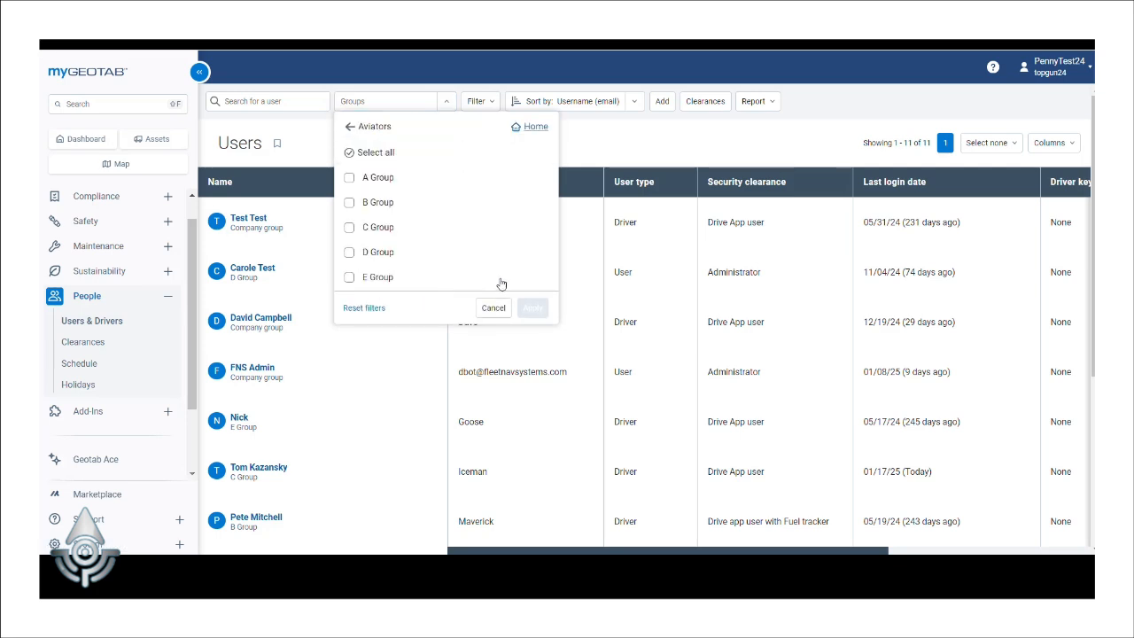
{"action": "left_click", "coordinate": [390, 279]}
{"action": "left_click", "coordinate": [533, 308]}
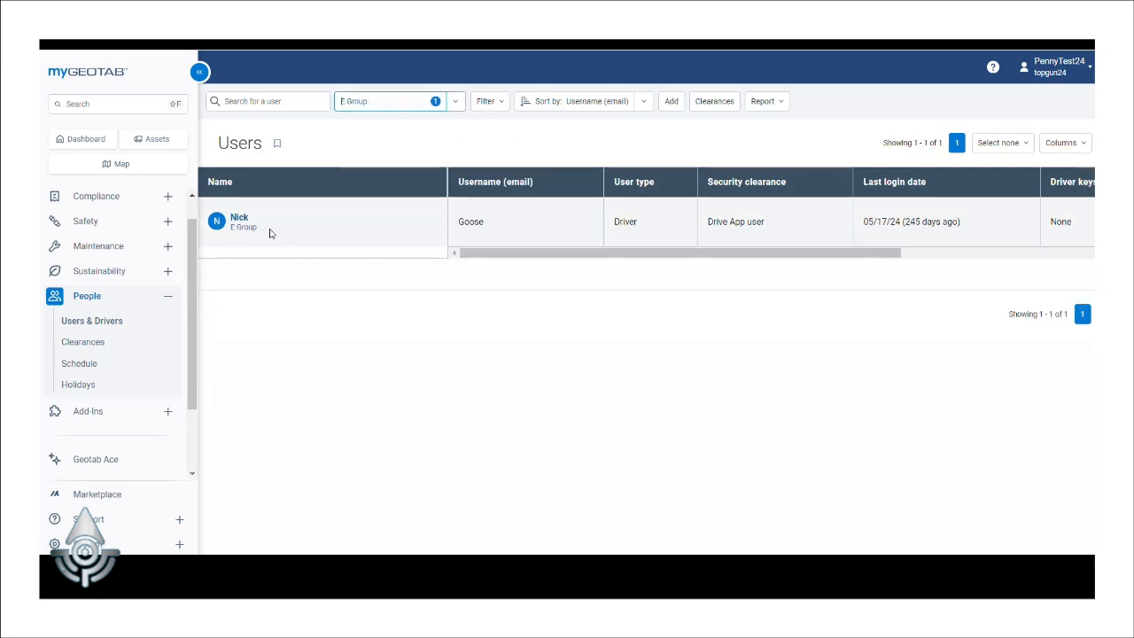
{"action": "left_click", "coordinate": [251, 226]}
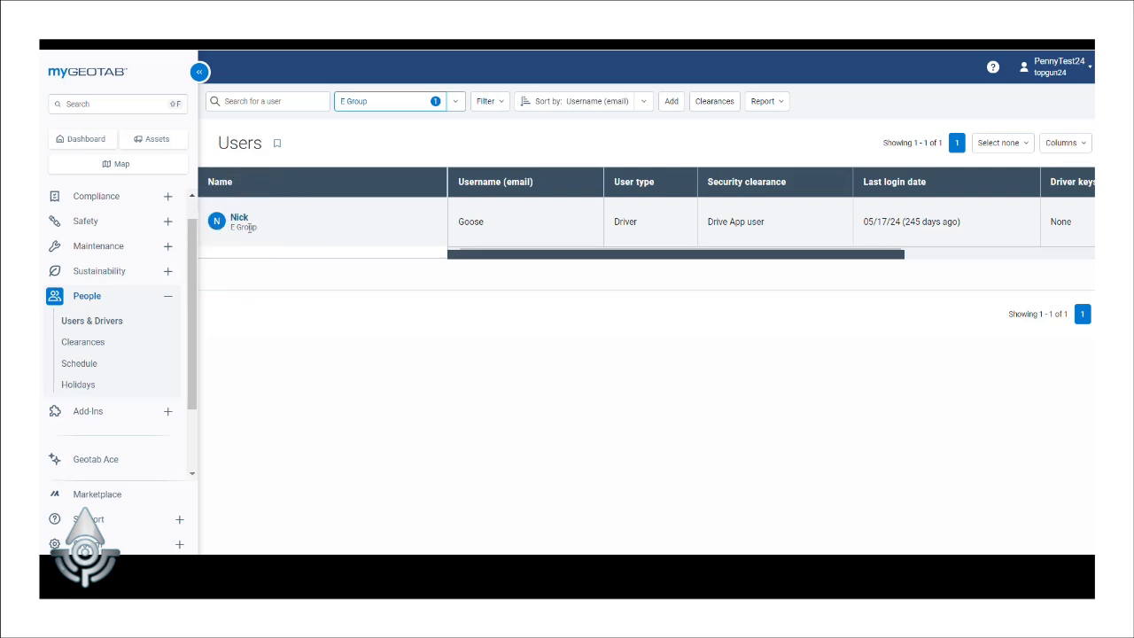
- Open the groups tree and filter it to show only E Group from the Aviators groups
{"action": "scroll", "coordinate": [193, 266], "scroll_direction": "down", "scroll_amount": 1}
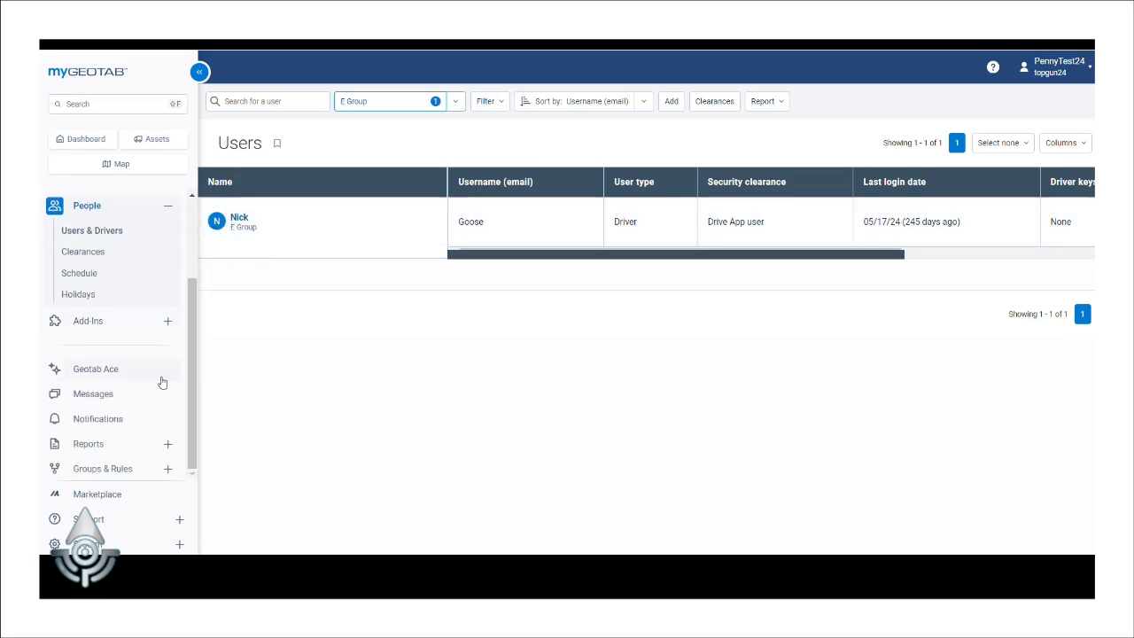
{"action": "left_click", "coordinate": [104, 471]}
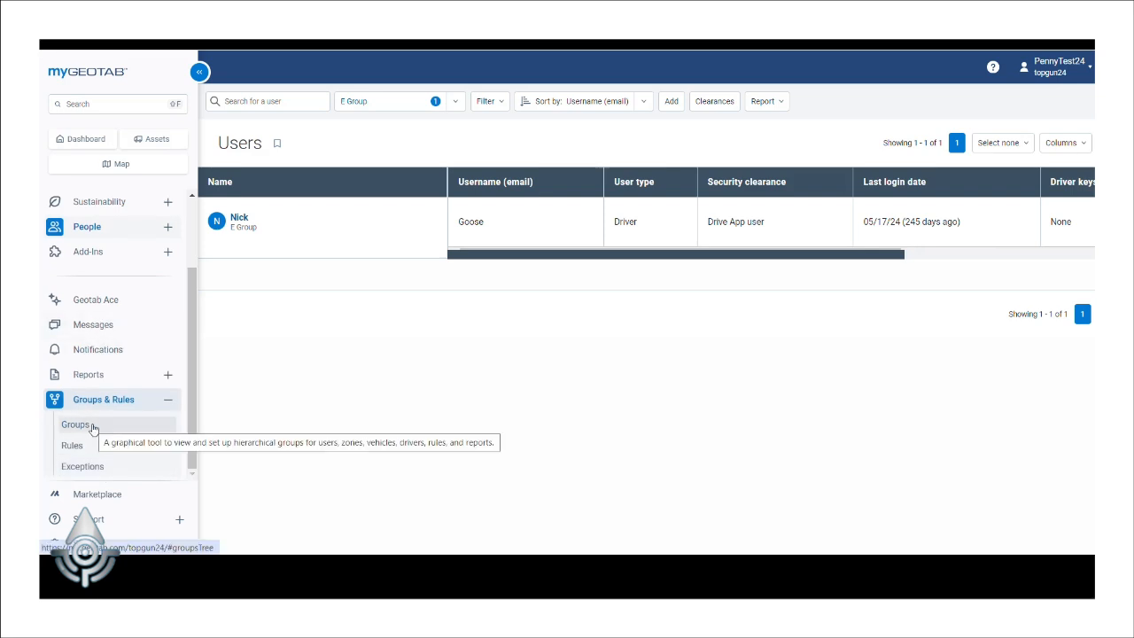
{"action": "left_click", "coordinate": [93, 428]}
{"action": "left_click", "coordinate": [440, 102]}
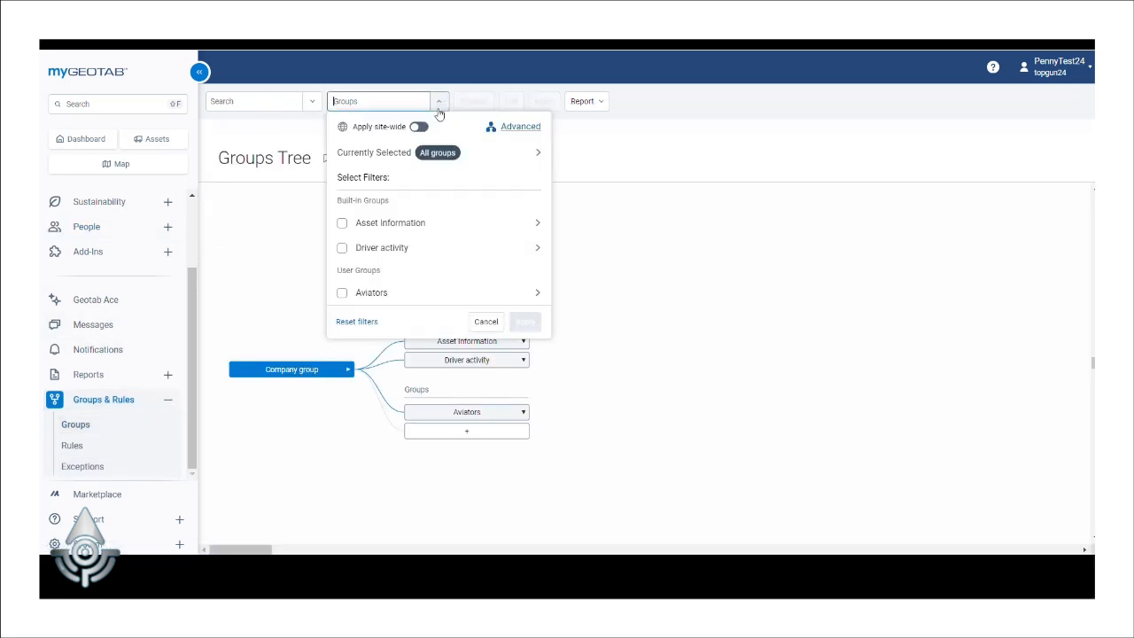
{"action": "left_click", "coordinate": [380, 295]}
{"action": "left_click", "coordinate": [381, 282]}
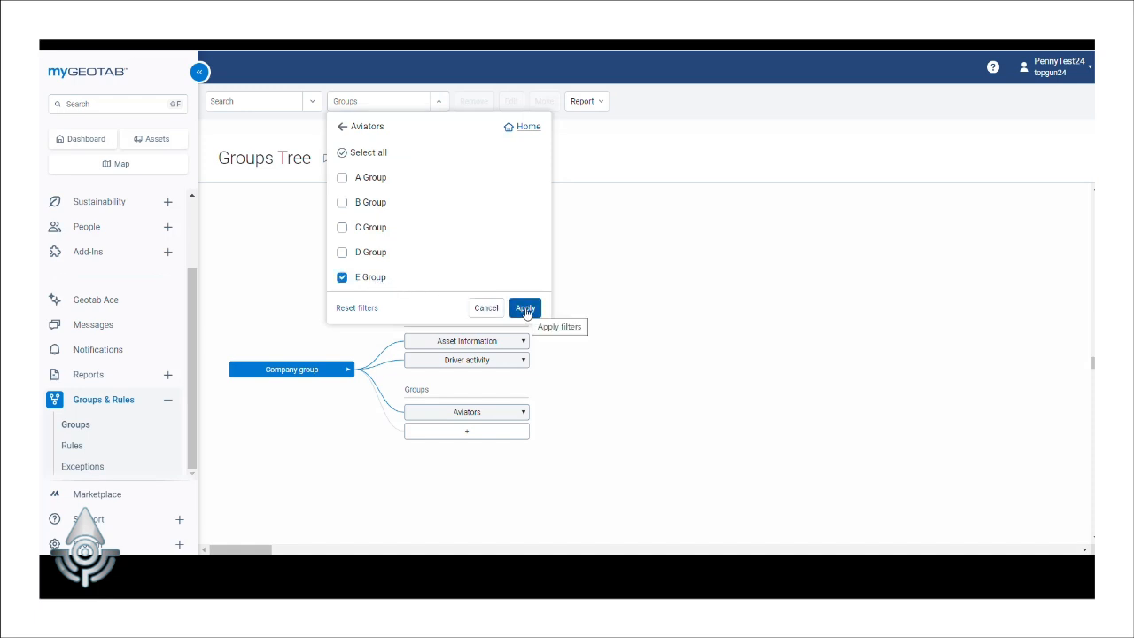
{"action": "left_click", "coordinate": [527, 310]}
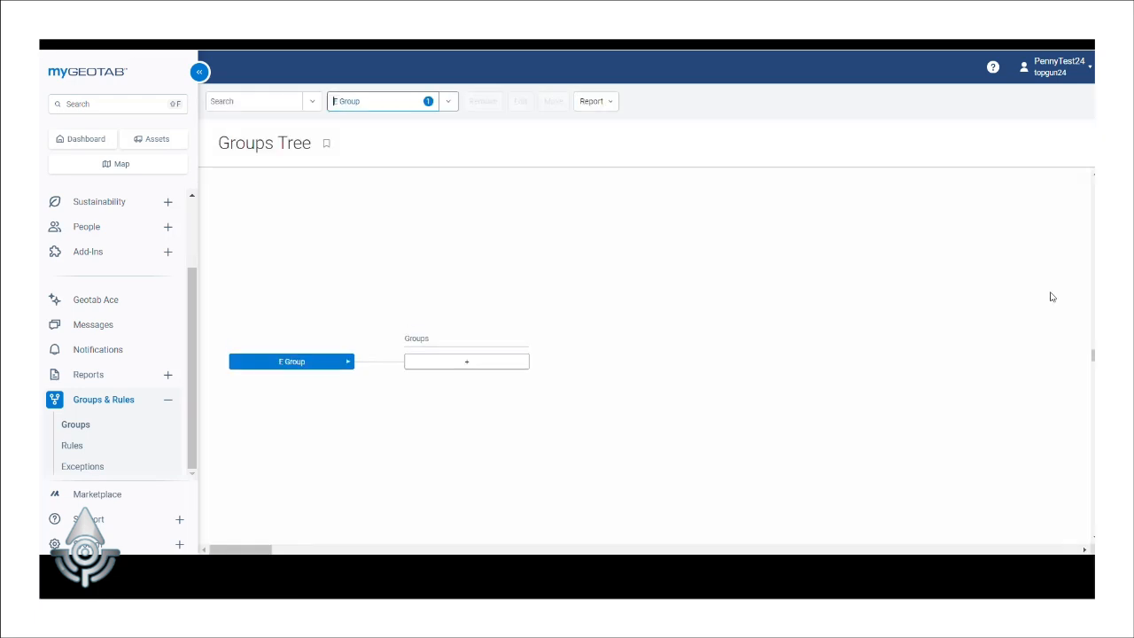
{"action": "left_click", "coordinate": [293, 369]}
{"action": "key", "text": "ctrl"}
{"action": "key", "text": "ctrl"}
{"action": "key", "text": "ctrl"}
{"action": "key", "text": "ctrl"}
{"action": "key", "text": "ctrl"}
{"action": "key", "text": "ctrl"}
{"action": "key", "text": "ctrl"}
{"action": "key", "text": "ctrl"}
- Reset the group filter on the groups tree to all groups and apply it
{"action": "left_click", "coordinate": [451, 102]}
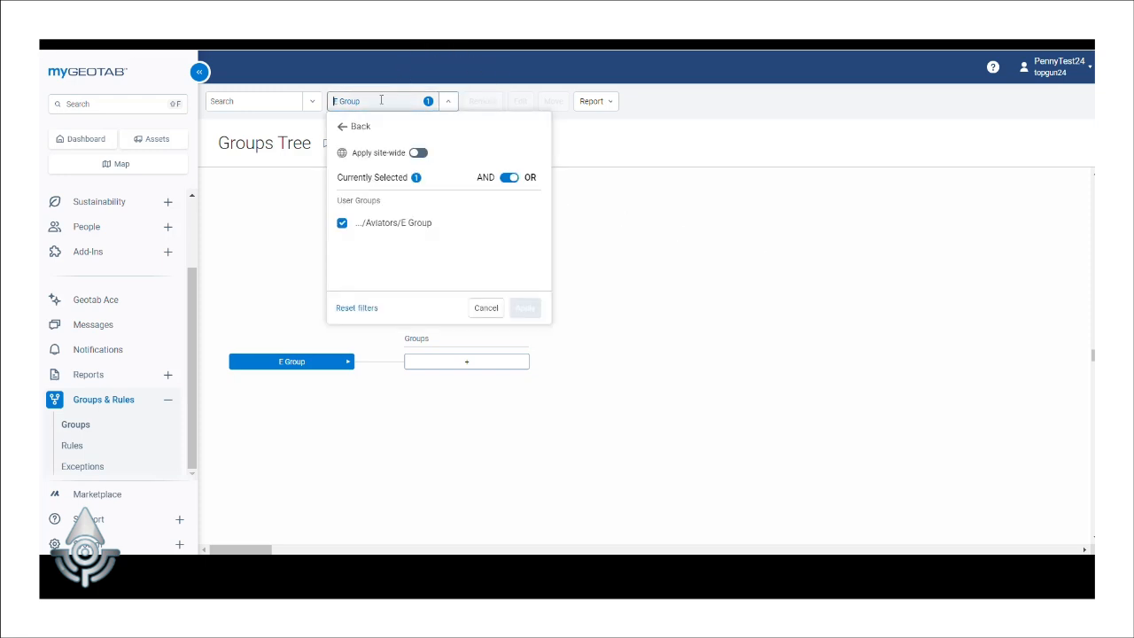
{"action": "left_click", "coordinate": [359, 309]}
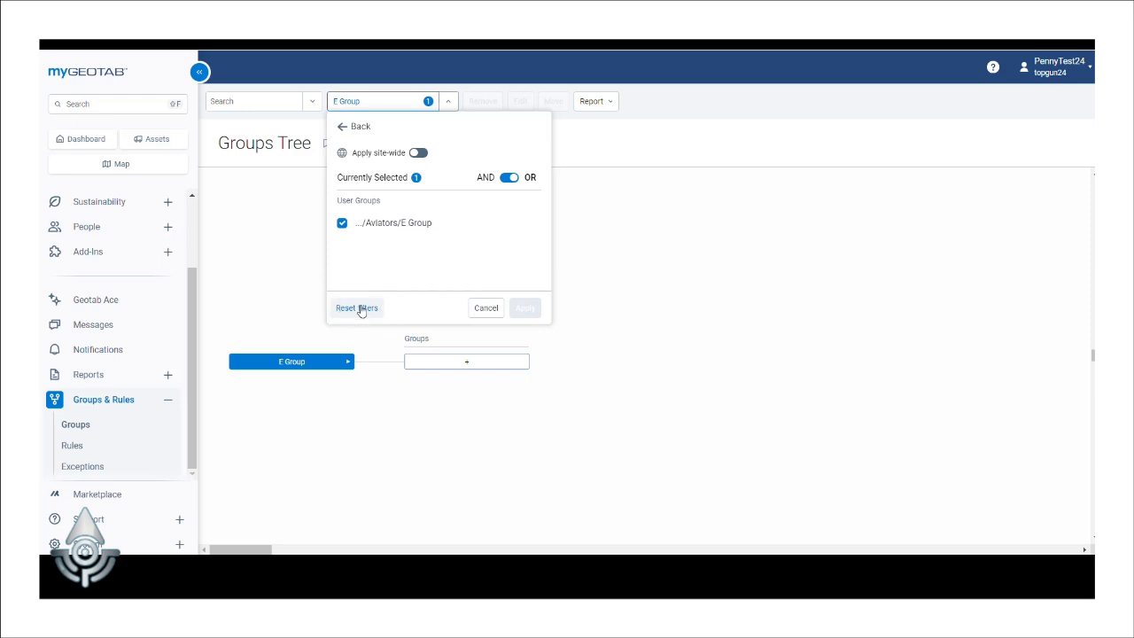
{"action": "left_click", "coordinate": [361, 311]}
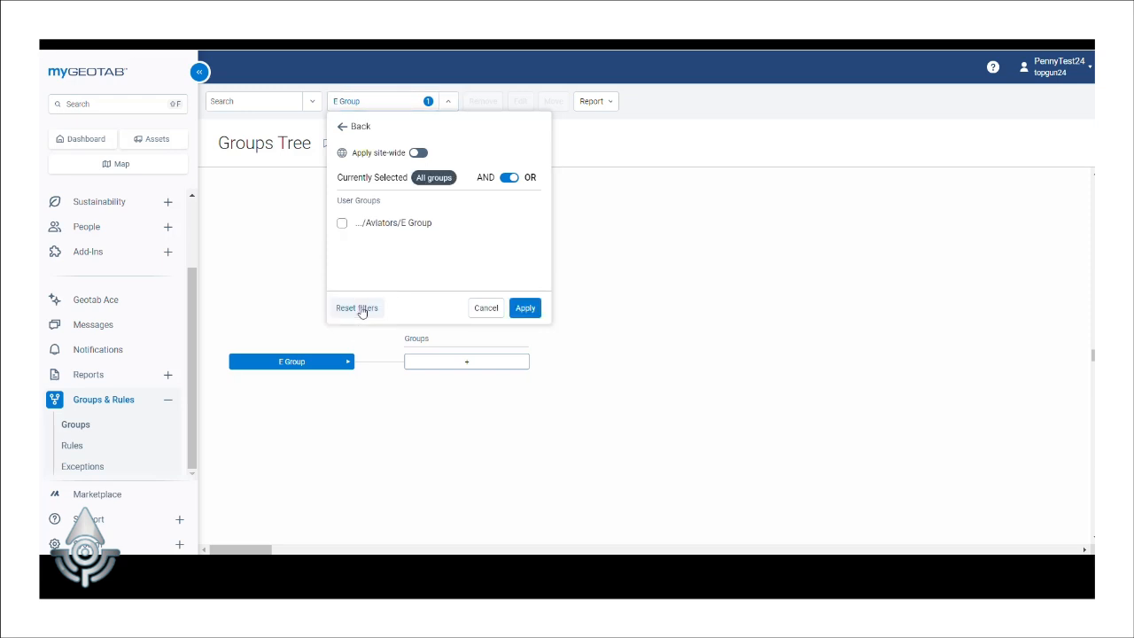
{"action": "left_click", "coordinate": [516, 307]}
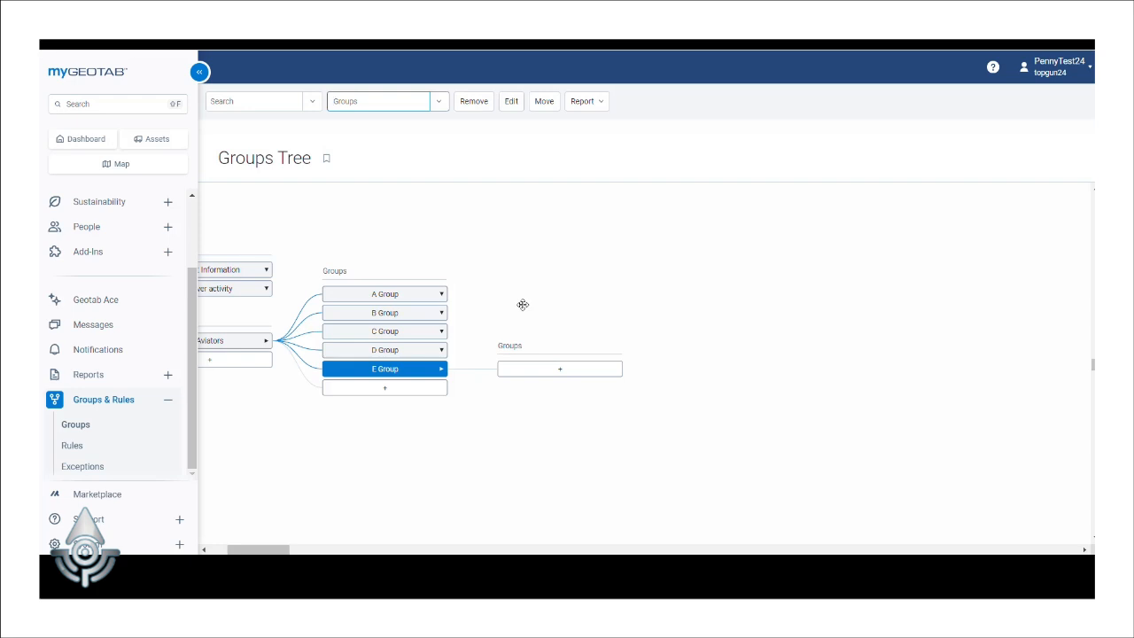